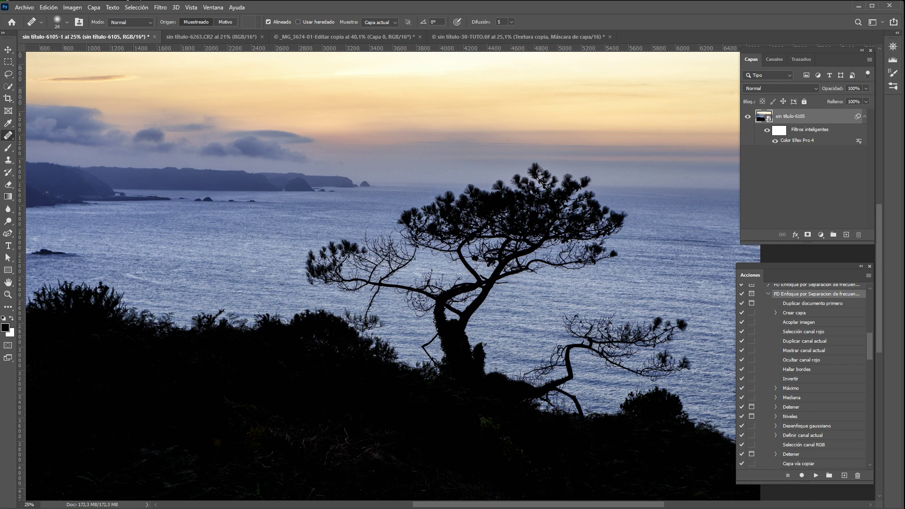
# Step: Bring up the coastal cliff photo and run the FD Enfoque por Separación de frecuencias action on it
pyautogui.click(32, 484)
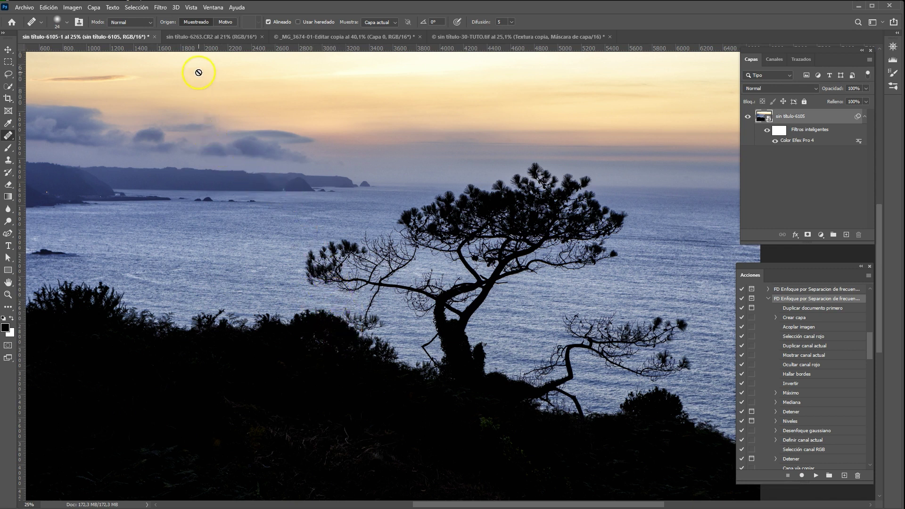
pyautogui.click(203, 37)
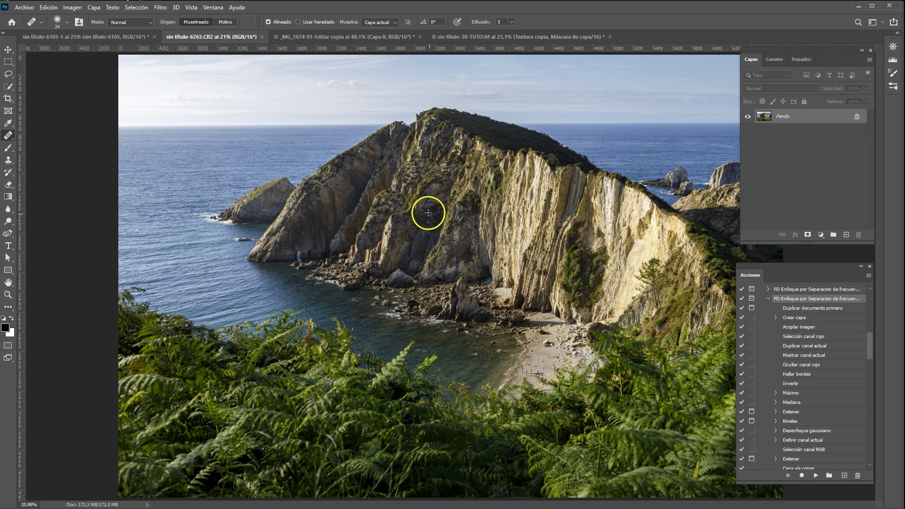
pyautogui.scroll(2, 436, 244)
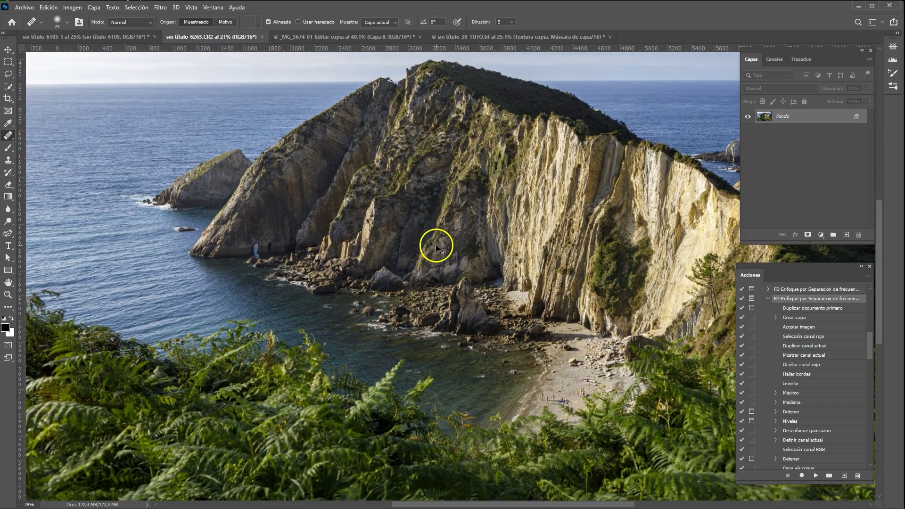
pyautogui.moveTo(484, 308); pyautogui.dragTo(398, 332)
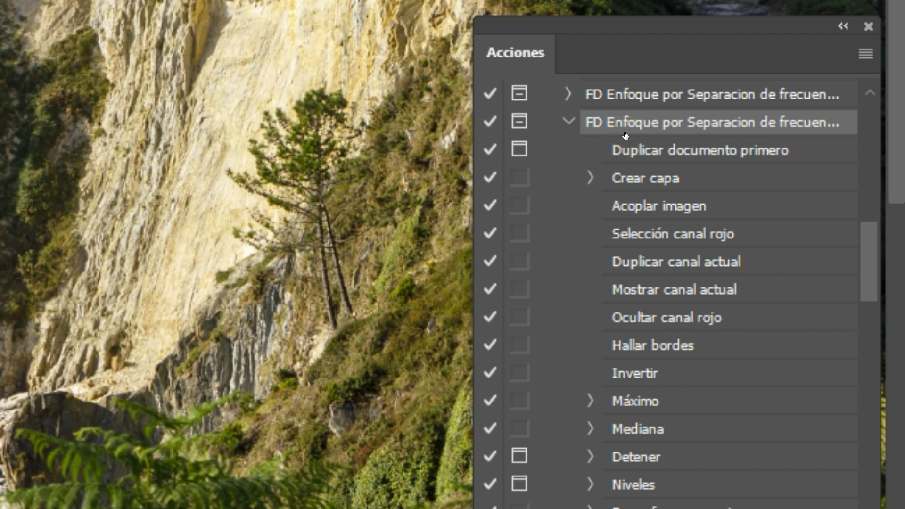
pyautogui.click(646, 122)
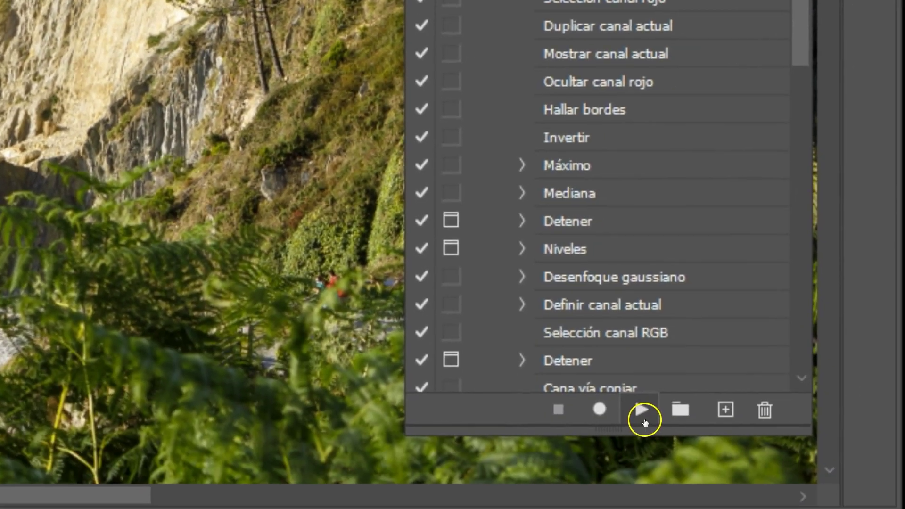
pyautogui.click(643, 411)
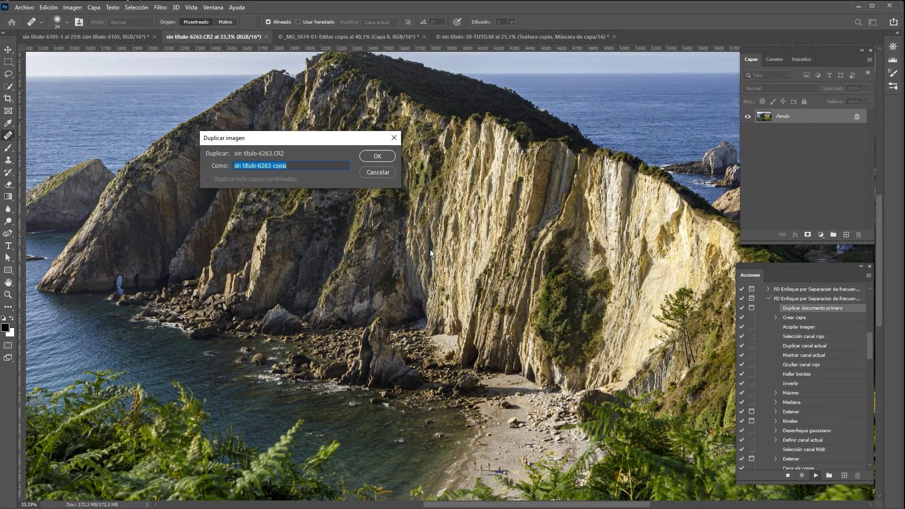
# Step: Duplicate the cliff photo and raise the edge mask's Levels black input to about 8
pyautogui.press('Return')
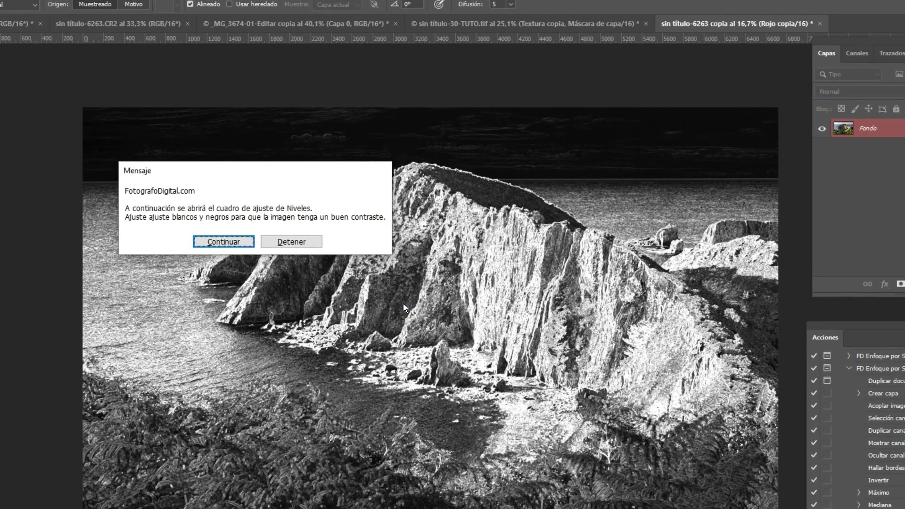
pyautogui.press('Return')
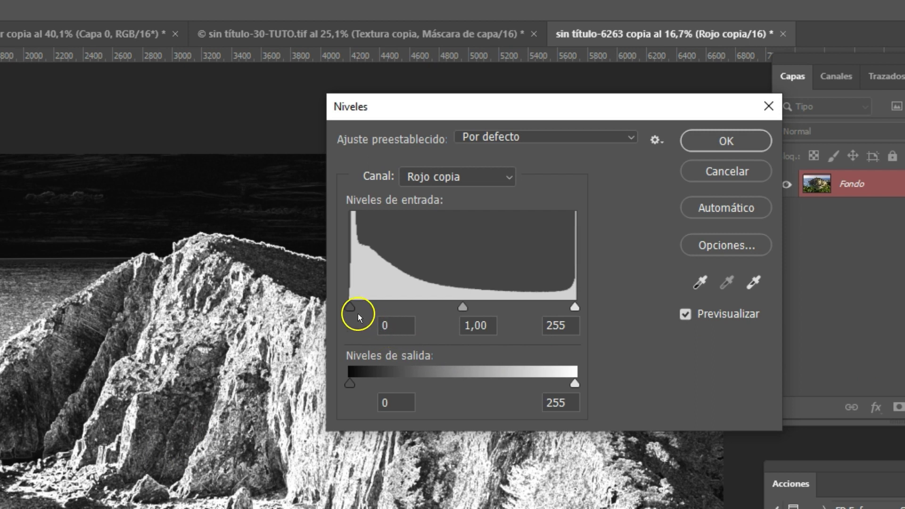
pyautogui.click(352, 307)
pyautogui.moveTo(353, 307); pyautogui.dragTo(358, 305)
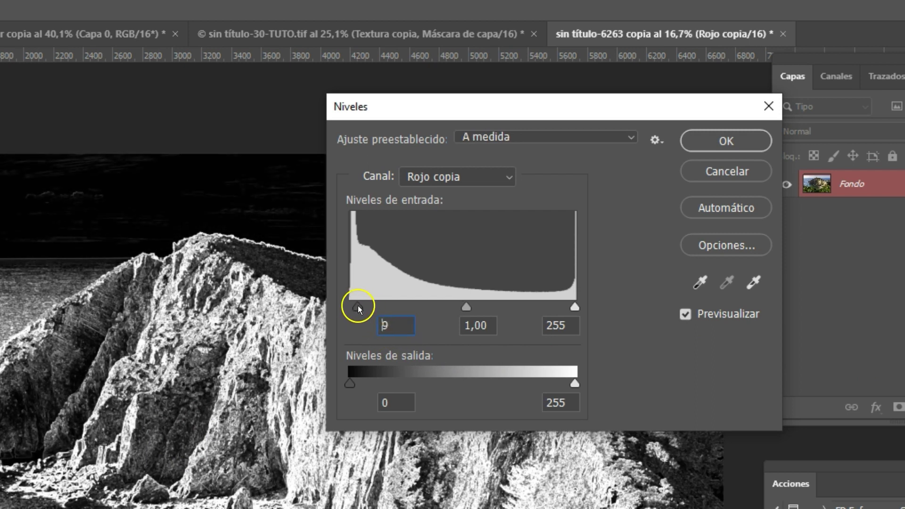
pyautogui.click(385, 332)
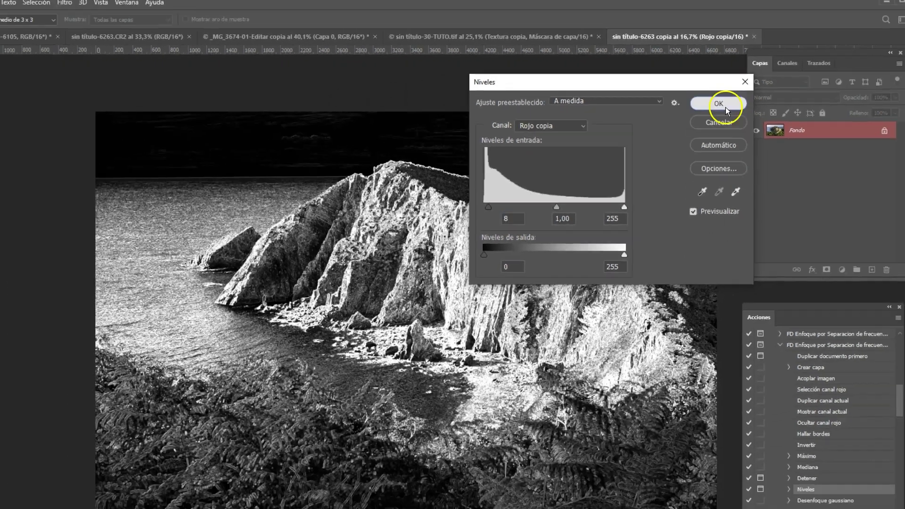
pyautogui.click(725, 107)
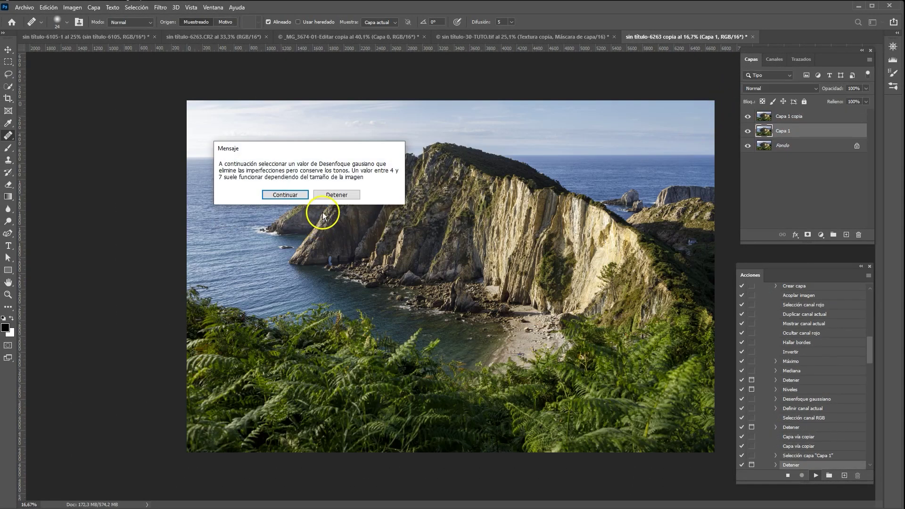
# Step: Apply the Gaussian blur at radius 5,0 so the action completes
pyautogui.click(288, 195)
pyautogui.moveTo(159, 143); pyautogui.dragTo(154, 148)
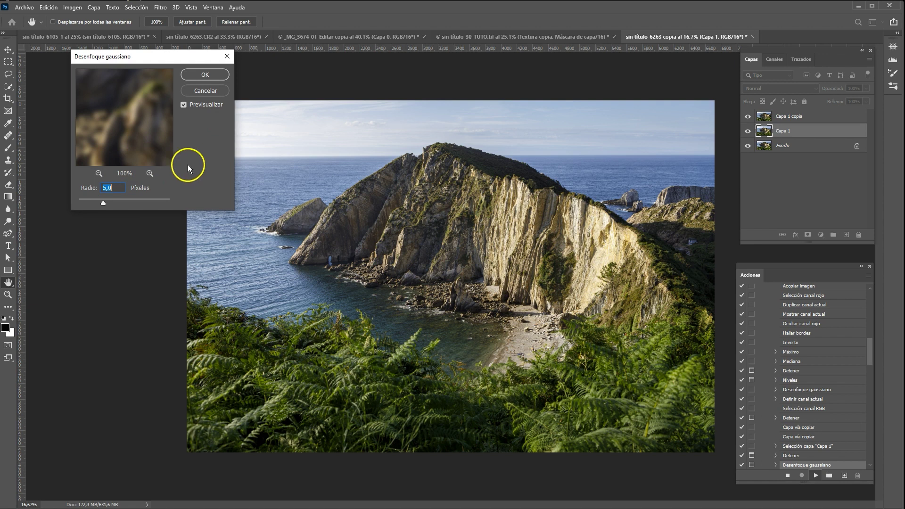
pyautogui.click(203, 75)
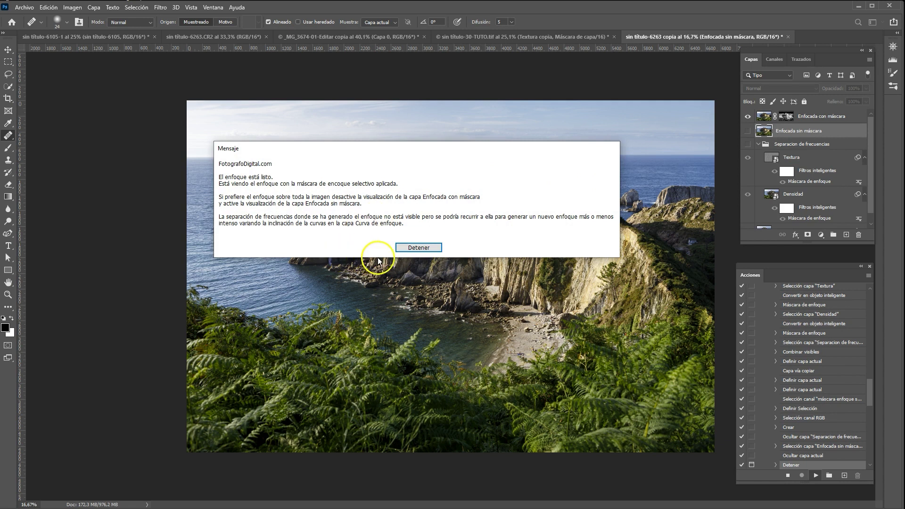
# Step: Dismiss the action's message and zoom into the cliff
pyautogui.click(419, 248)
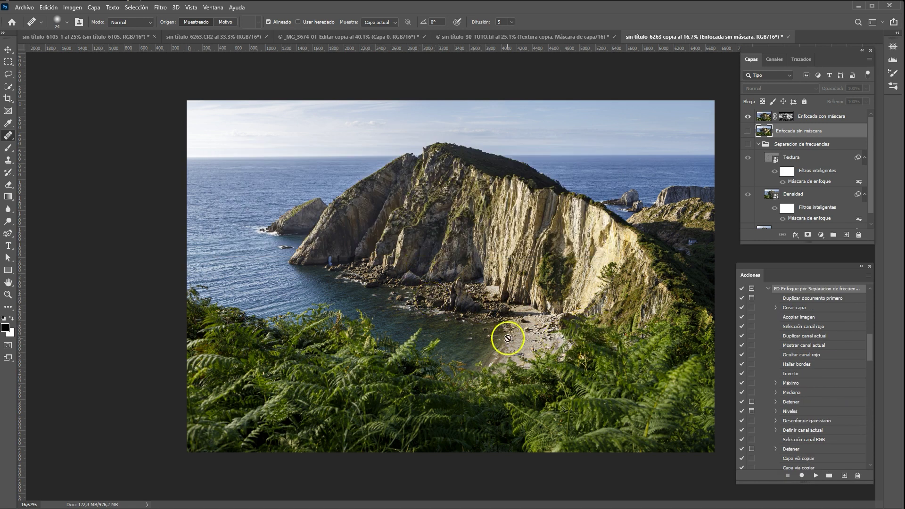
pyautogui.scroll(1, 500, 321)
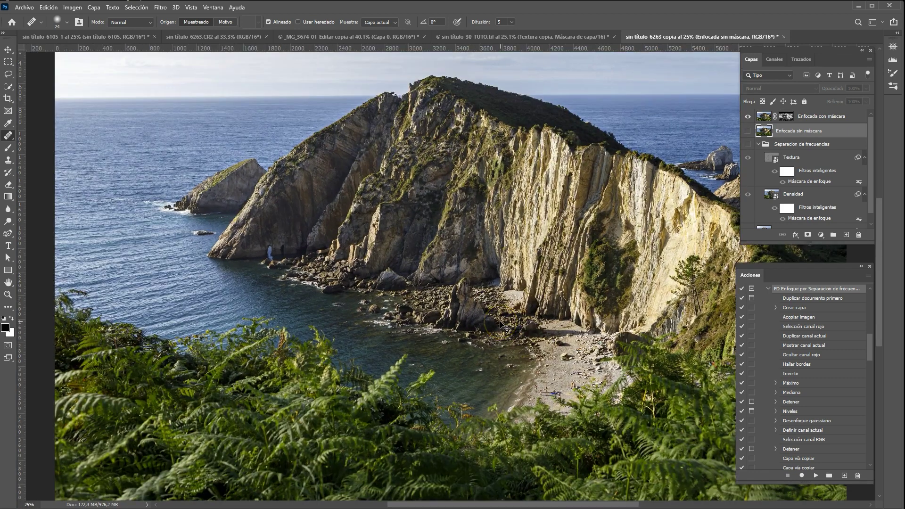
pyautogui.scroll(1, 501, 324)
pyautogui.scroll(1, 501, 324)
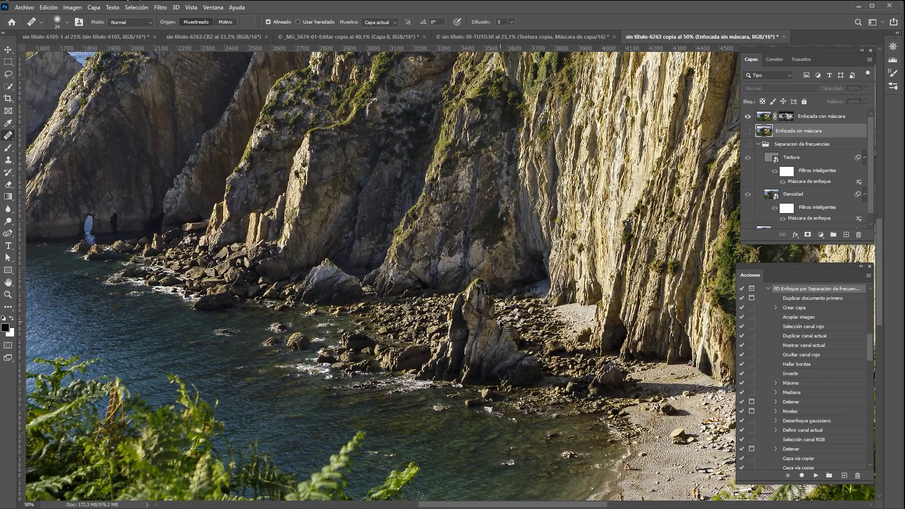
pyautogui.moveTo(408, 151)
pyautogui.mouseDown()
pyautogui.moveTo(398, 201)
pyautogui.moveTo(428, 355)
pyautogui.mouseUp()
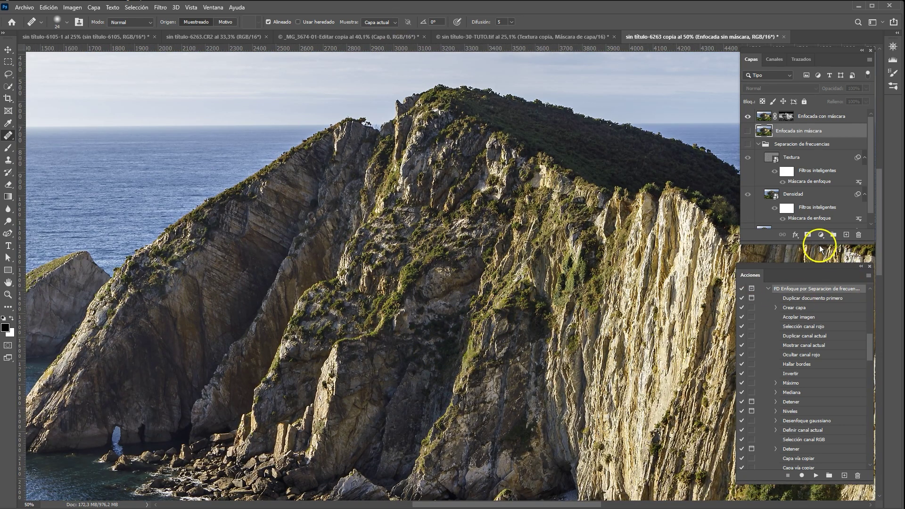
# Step: Enlarge the layers list down to Fondo and toggle the Enfocada con máscara layer
pyautogui.moveTo(819, 249); pyautogui.dragTo(837, 452)
pyautogui.scroll(-3, 585, 135)
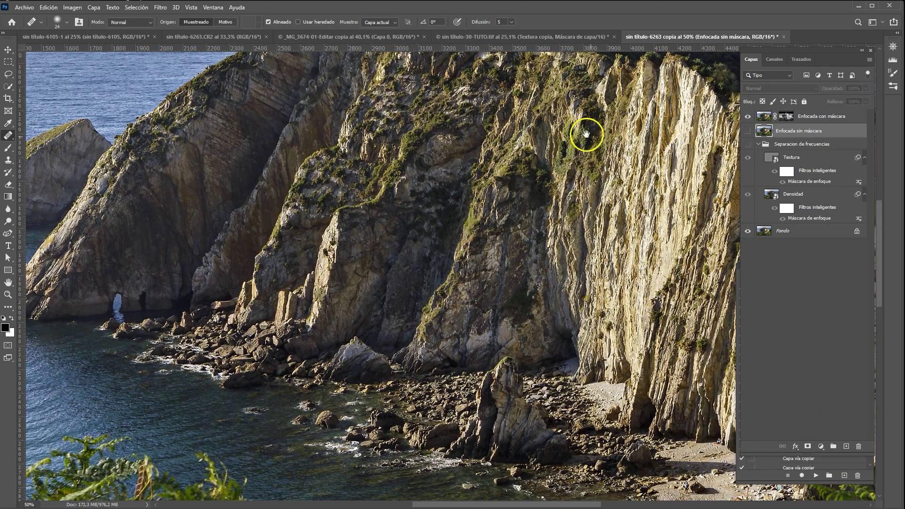
pyautogui.moveTo(562, 218); pyautogui.dragTo(677, 245)
pyautogui.click(747, 116)
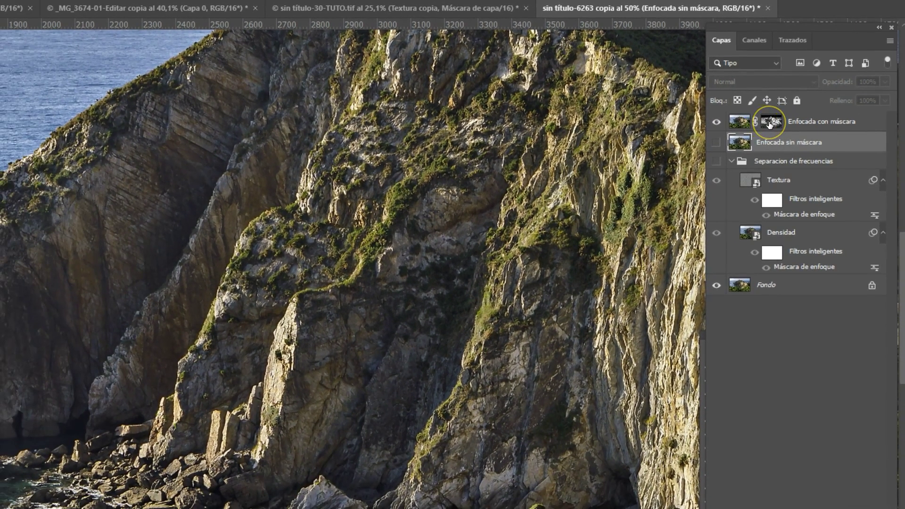
# Step: Disable the Enfocada con máscara mask and toggle that layer repeatedly to compare sharpness
pyautogui.keyDown('shift'); pyautogui.click(769, 124); pyautogui.keyUp('shift')
pyautogui.click(717, 124)
pyautogui.click(717, 123)
pyautogui.click(718, 123)
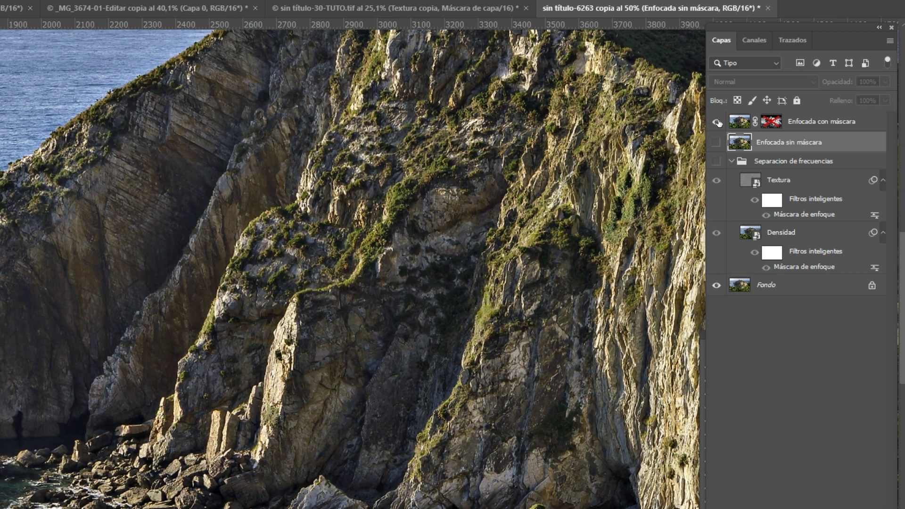
pyautogui.click(717, 123)
pyautogui.click(717, 123)
pyautogui.click(717, 122)
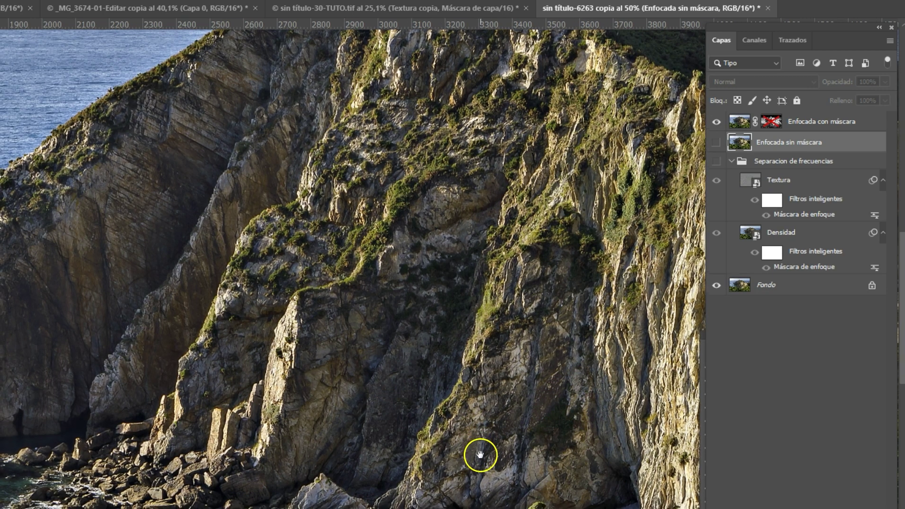
pyautogui.moveTo(479, 454)
pyautogui.mouseDown()
pyautogui.moveTo(240, 262)
pyautogui.moveTo(475, 507)
pyautogui.mouseUp()
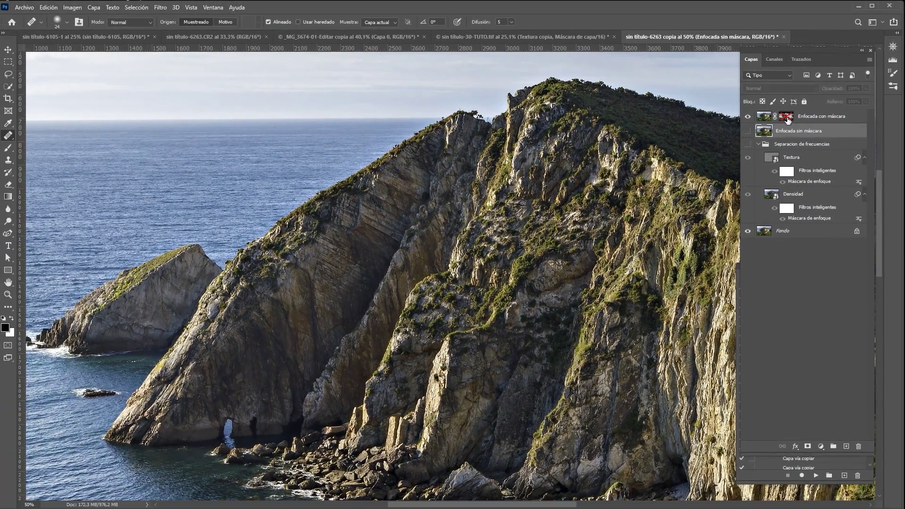
# Step: Compare and hide Enfocada sin máscara, then show the Separacion de frecuencias group
pyautogui.click(748, 131)
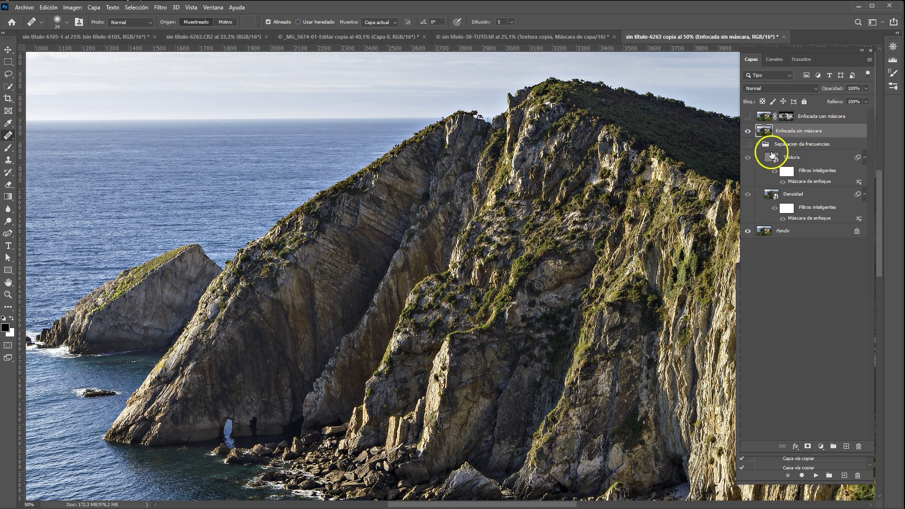
pyautogui.click(748, 131)
pyautogui.click(748, 131)
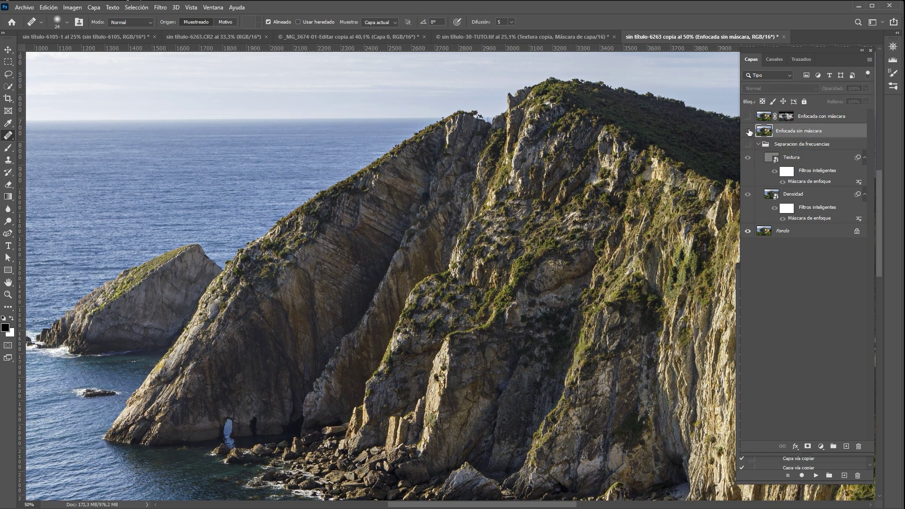
pyautogui.click(747, 131)
pyautogui.click(747, 131)
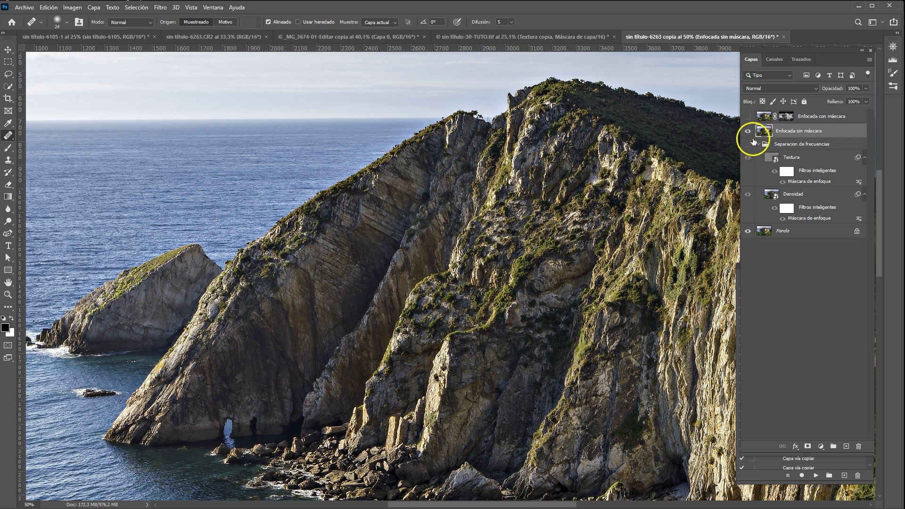
pyautogui.click(748, 132)
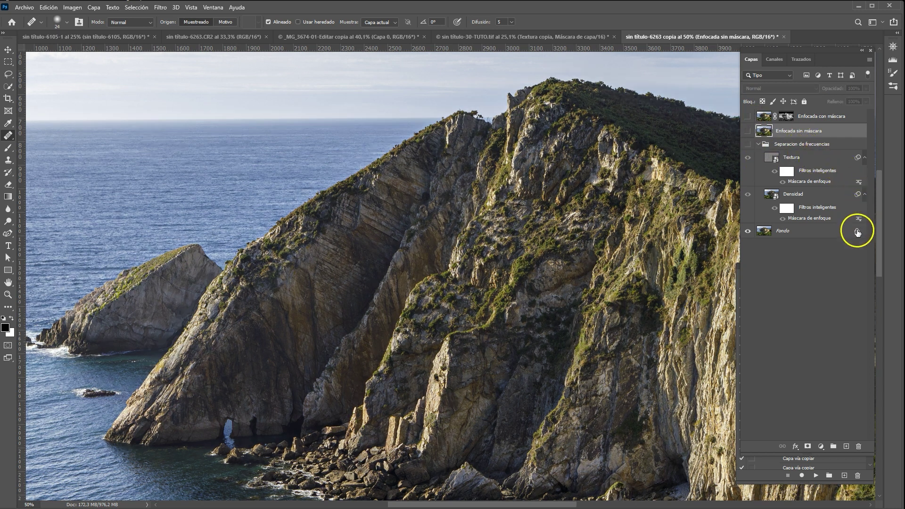
pyautogui.click(747, 144)
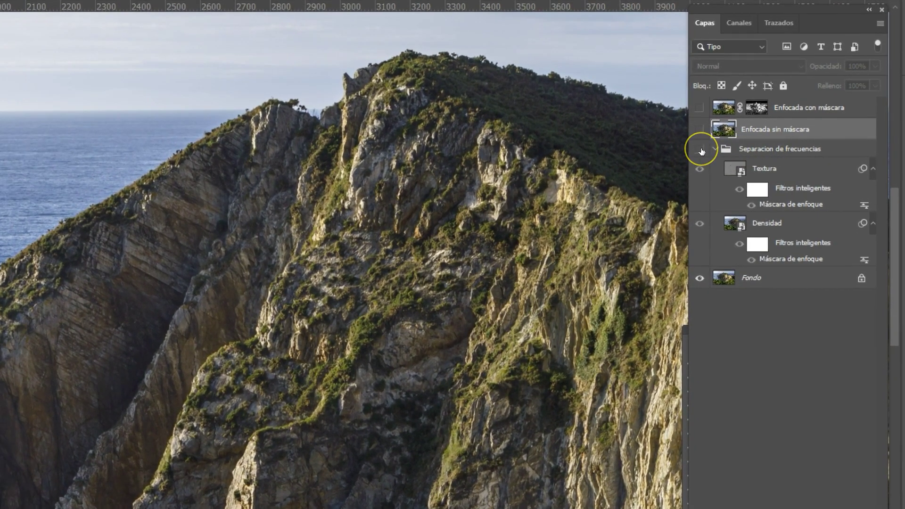
pyautogui.click(699, 149)
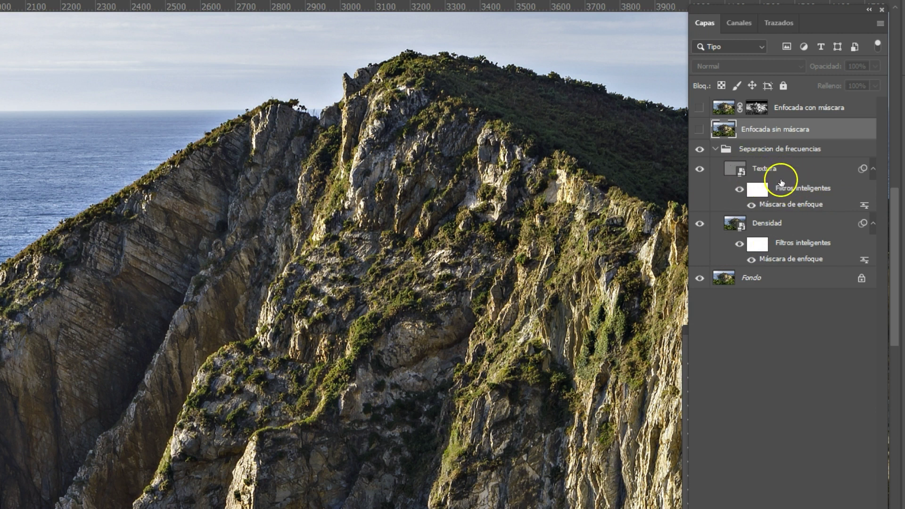
pyautogui.doubleClick(786, 204)
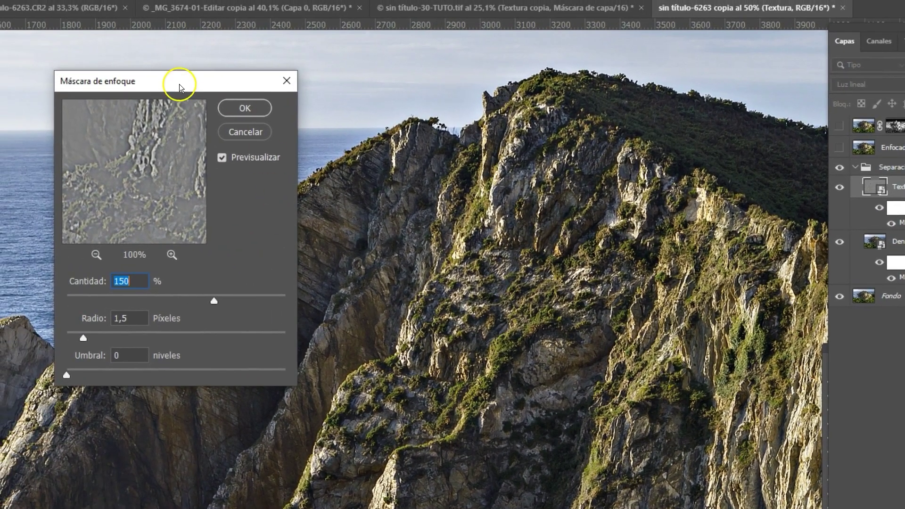
pyautogui.moveTo(180, 84); pyautogui.dragTo(411, 101)
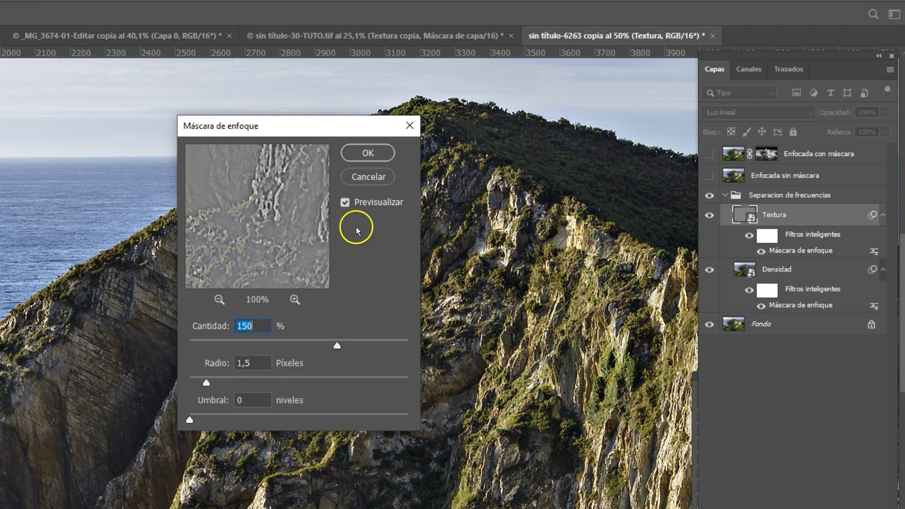
pyautogui.click(371, 183)
pyautogui.click(782, 267)
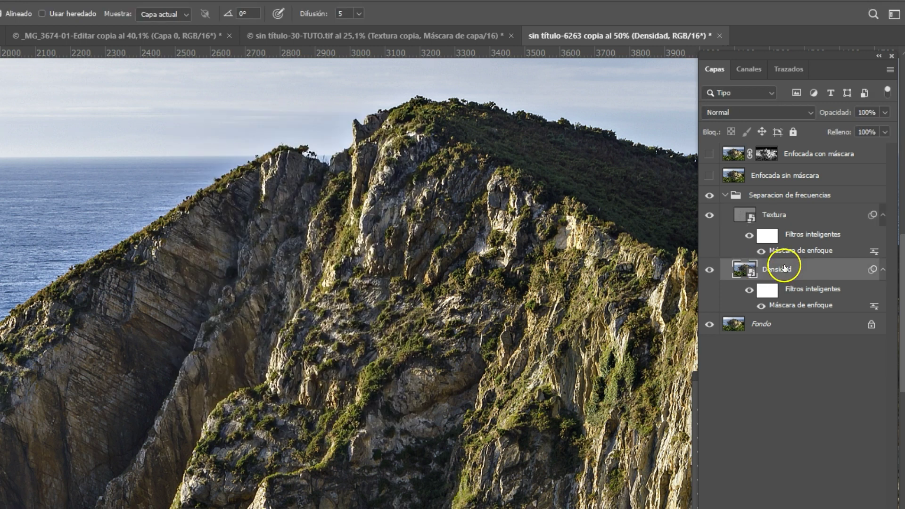
pyautogui.doubleClick(806, 305)
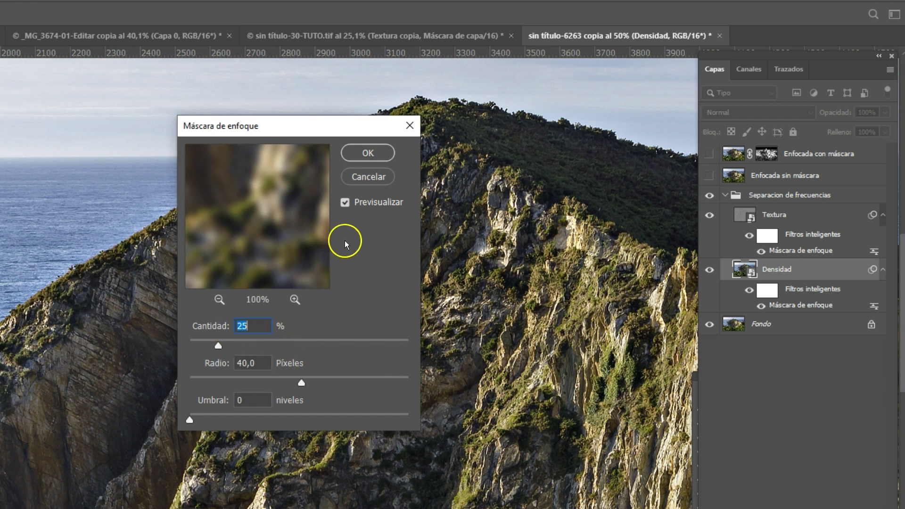
pyautogui.click(368, 177)
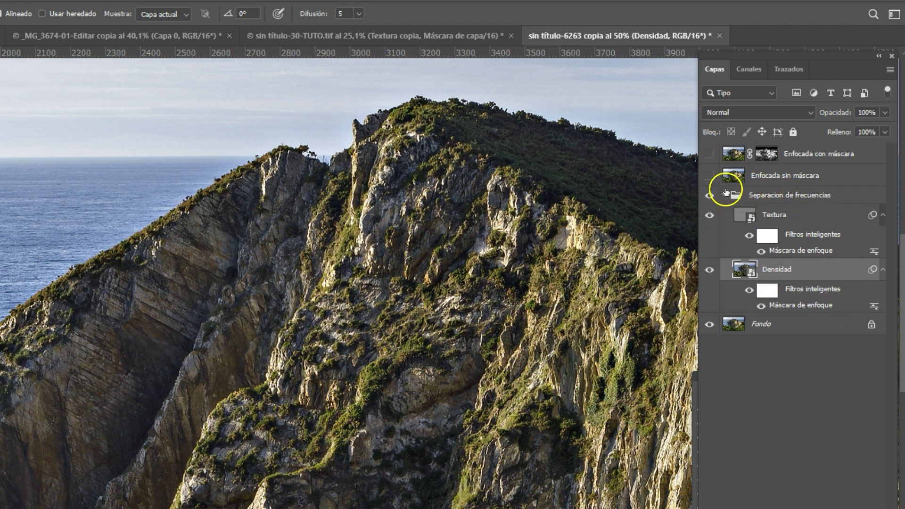
# Step: Hide and collapse the frequency-separation group, then view Enfocada con máscara's mask alone
pyautogui.click(710, 196)
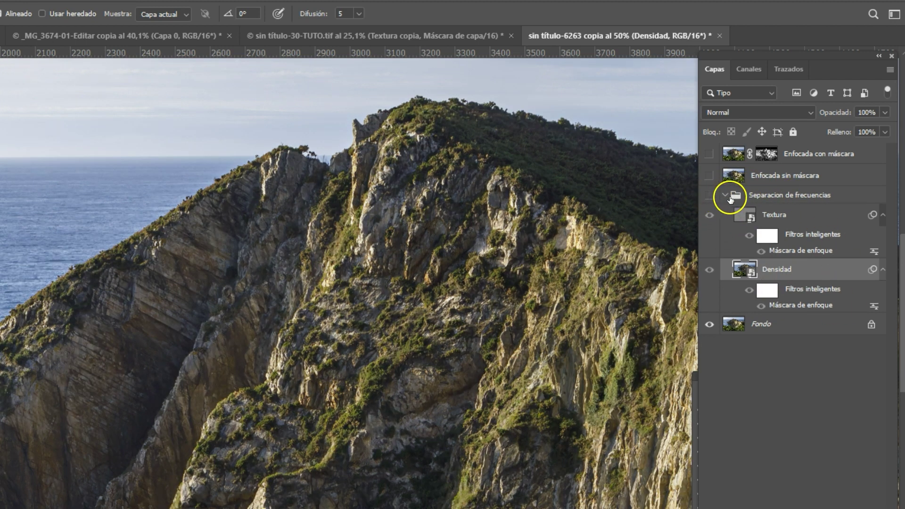
pyautogui.click(725, 196)
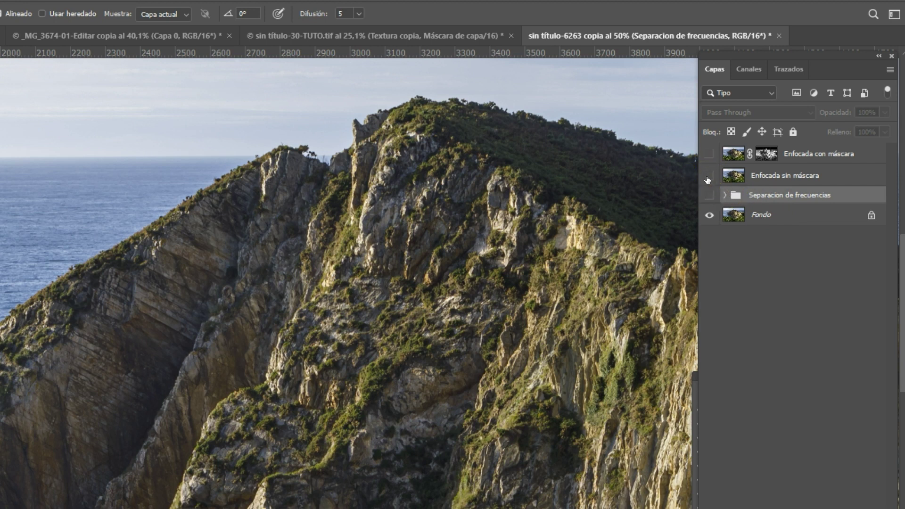
pyautogui.click(709, 154)
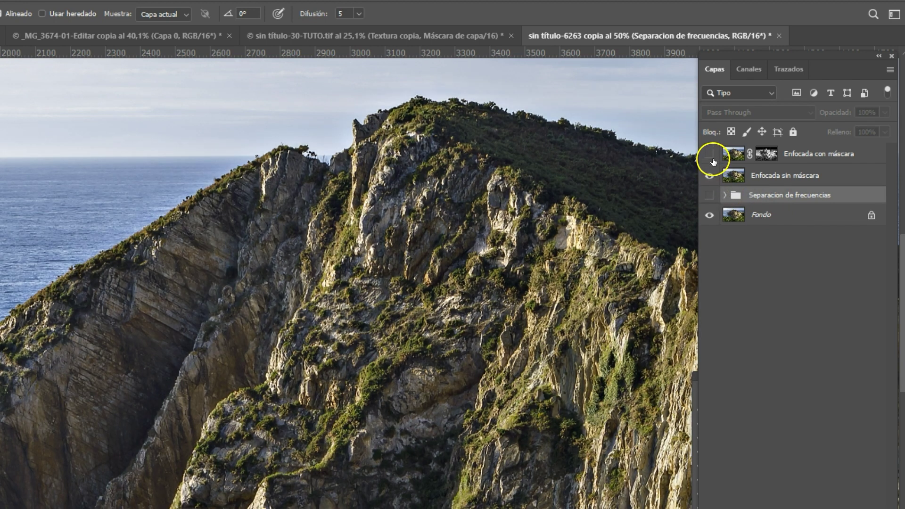
pyautogui.click(767, 155)
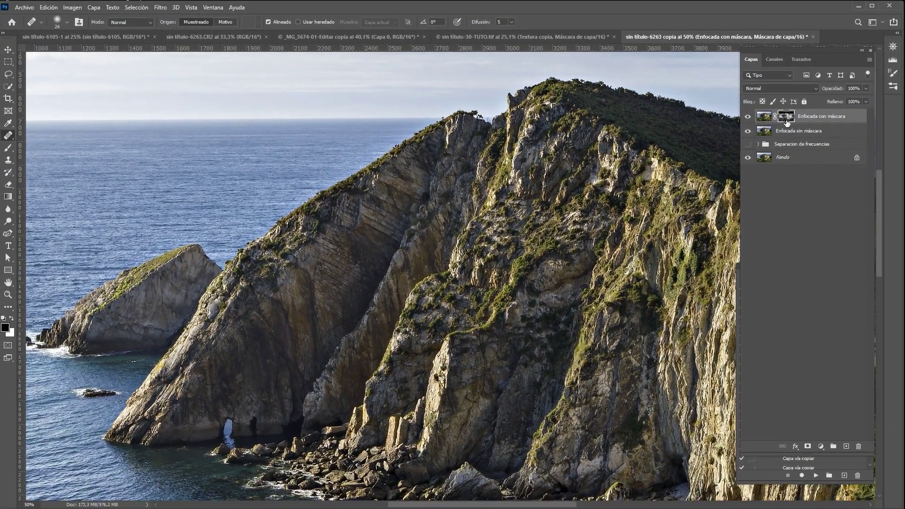
pyautogui.keyDown('alt'); pyautogui.click(766, 155); pyautogui.keyUp('alt')
# Step: Pan across the cliff's grayscale mask and display the document's channels list
pyautogui.moveTo(434, 262); pyautogui.dragTo(414, 202)
pyautogui.moveTo(582, 243); pyautogui.dragTo(297, 248)
pyautogui.moveTo(483, 245)
pyautogui.mouseDown()
pyautogui.moveTo(393, 244)
pyautogui.moveTo(384, 384)
pyautogui.mouseUp()
pyautogui.moveTo(397, 237); pyautogui.dragTo(397, 298)
pyautogui.moveTo(368, 268); pyautogui.dragTo(615, 281)
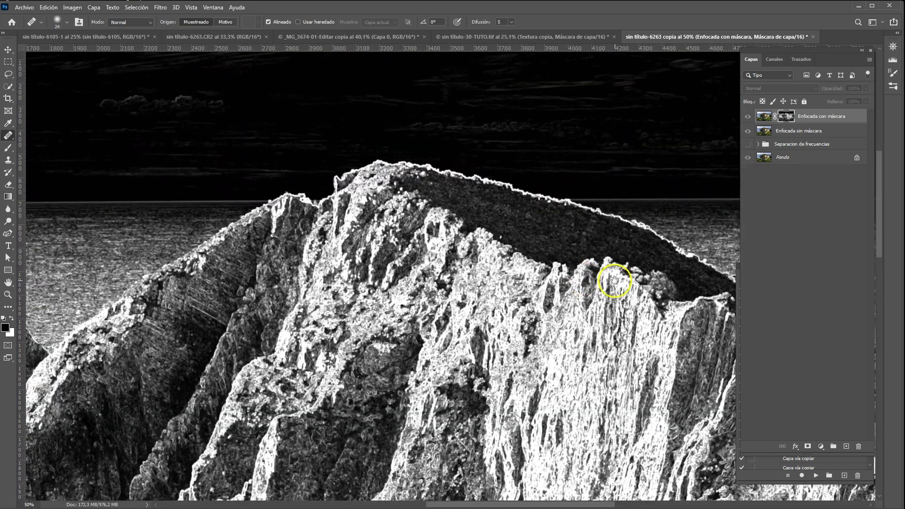
pyautogui.moveTo(355, 287); pyautogui.dragTo(563, 242)
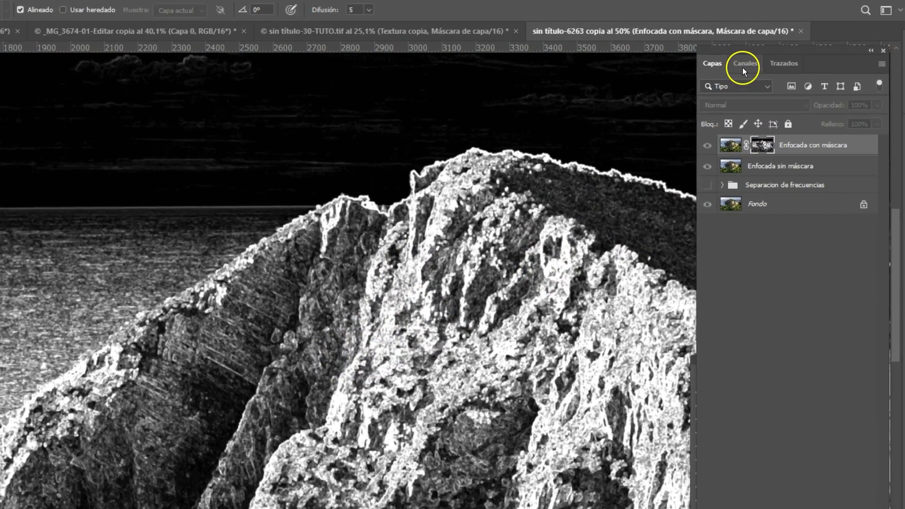
pyautogui.click(773, 60)
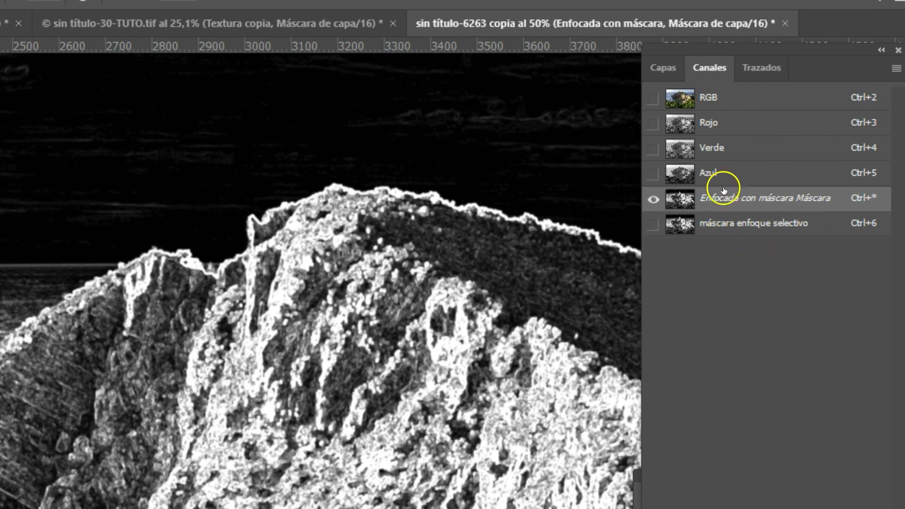
# Step: Restore the RGB composite and layers list, then bring the _MG_3674-01-Editar copia flower photo forward
pyautogui.click(757, 106)
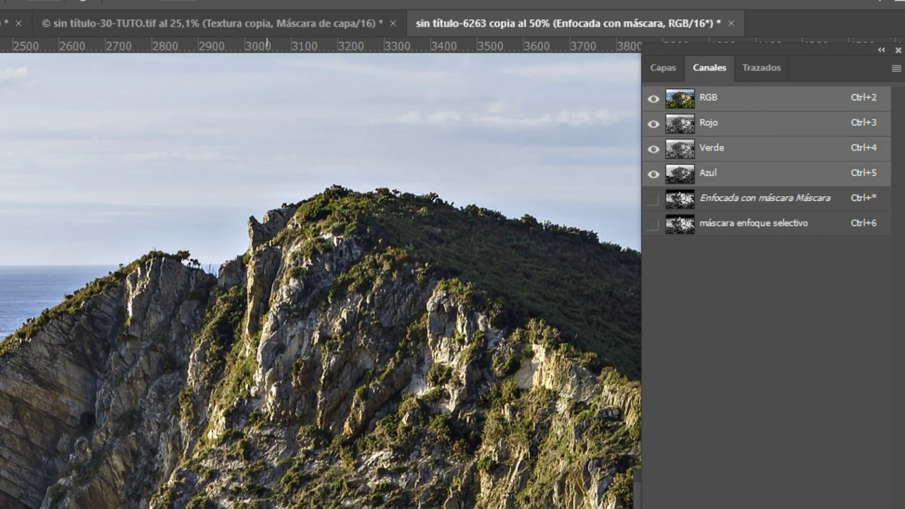
pyautogui.scroll(-5, 91, 381)
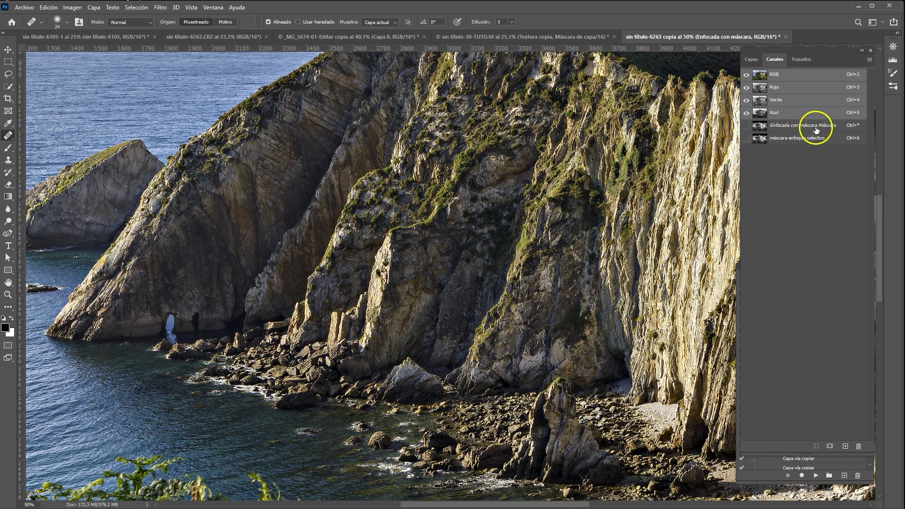
pyautogui.click(750, 59)
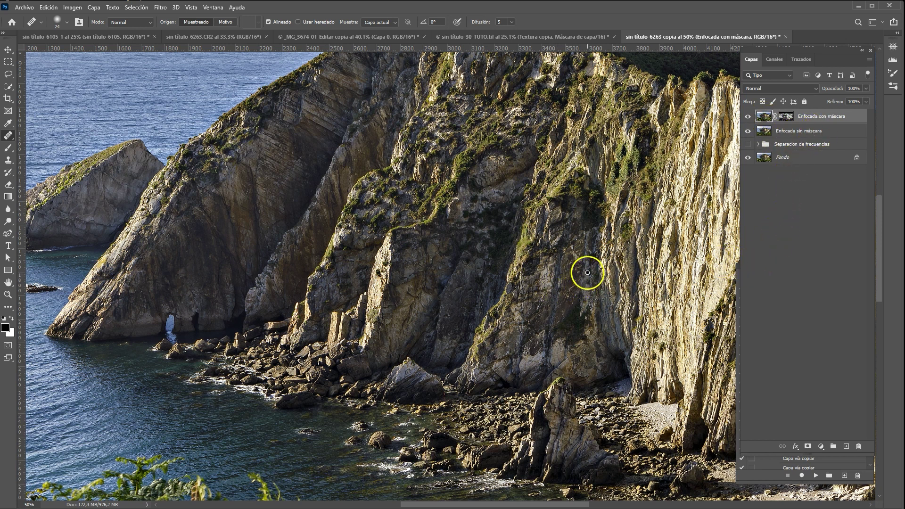
pyautogui.hotkey('ctrl', 'Tab')
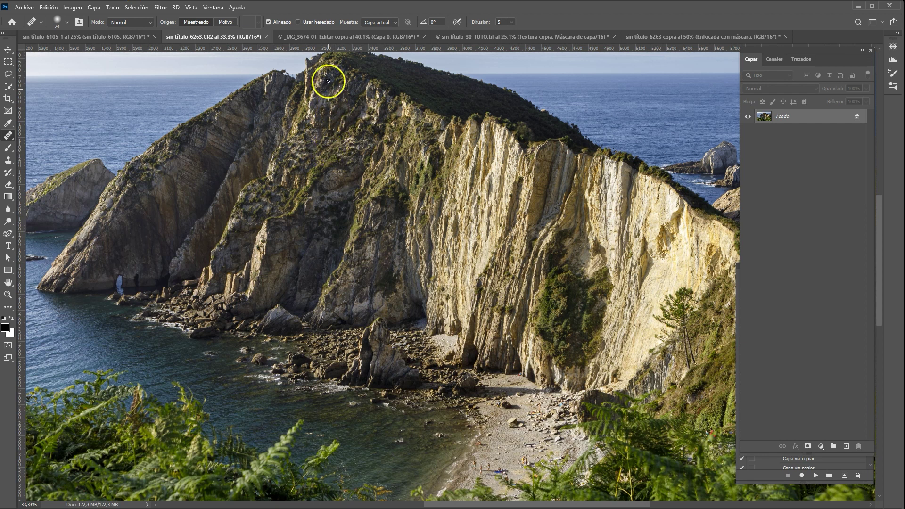
pyautogui.click(332, 36)
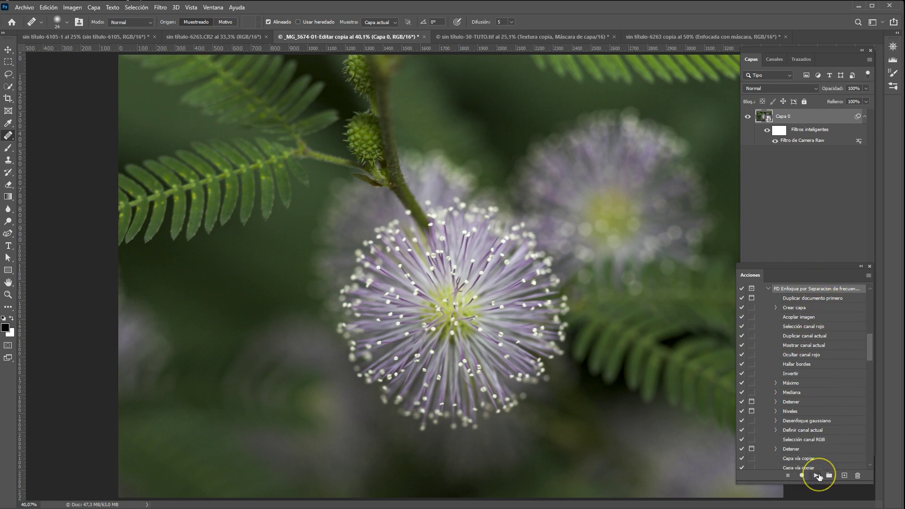
# Step: Run the sharpening action on the flower, accepting the duplicate, Levels and 5,0-pixel blur
pyautogui.click(817, 476)
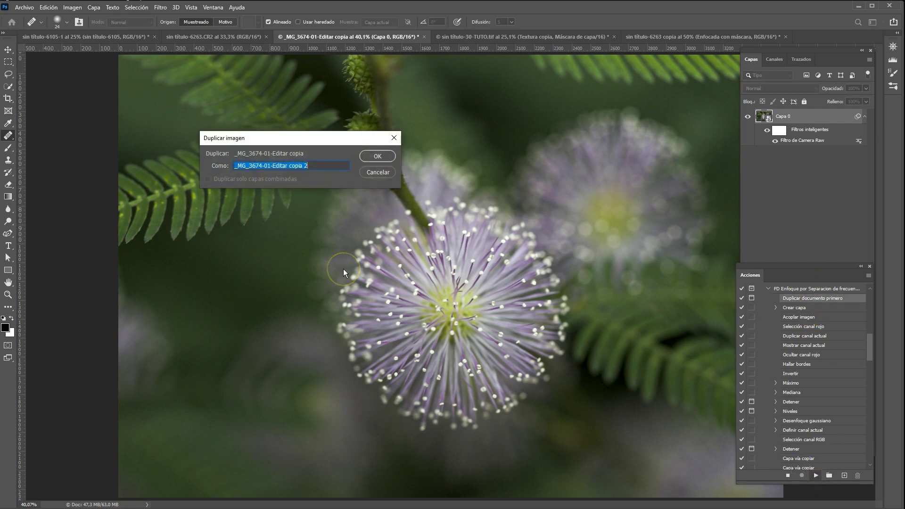
pyautogui.press('Return')
pyautogui.press('Return')
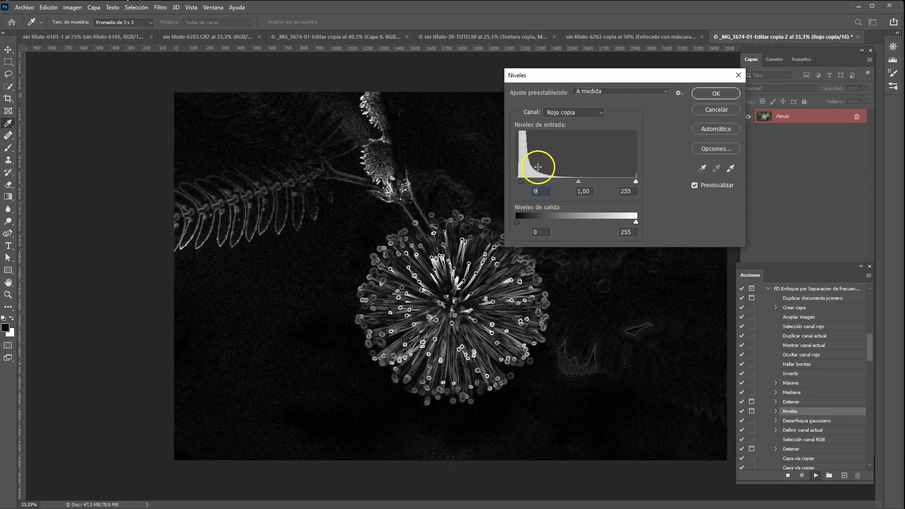
pyautogui.click(706, 96)
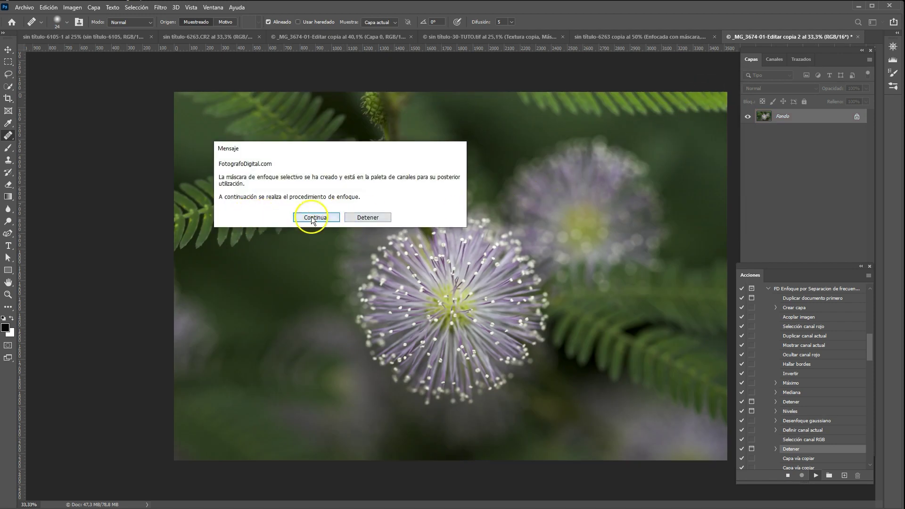
pyautogui.click(297, 219)
pyautogui.click(299, 194)
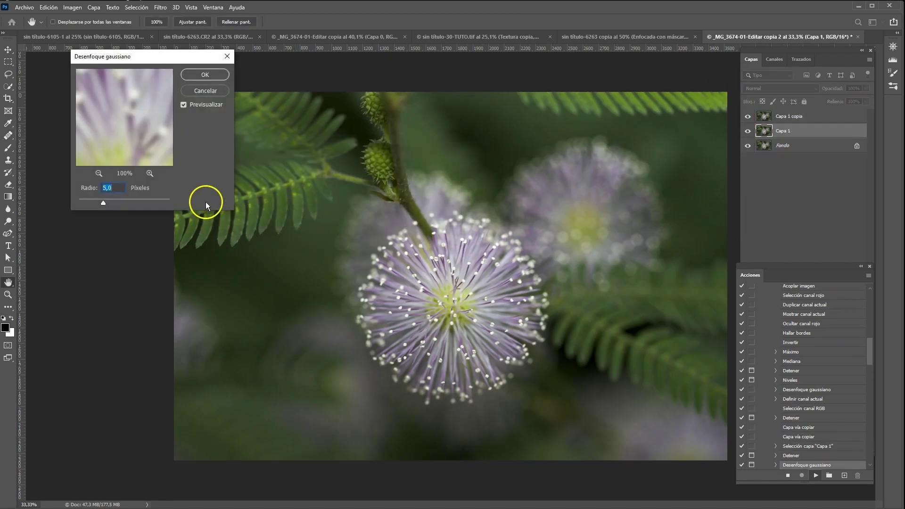
pyautogui.click(208, 75)
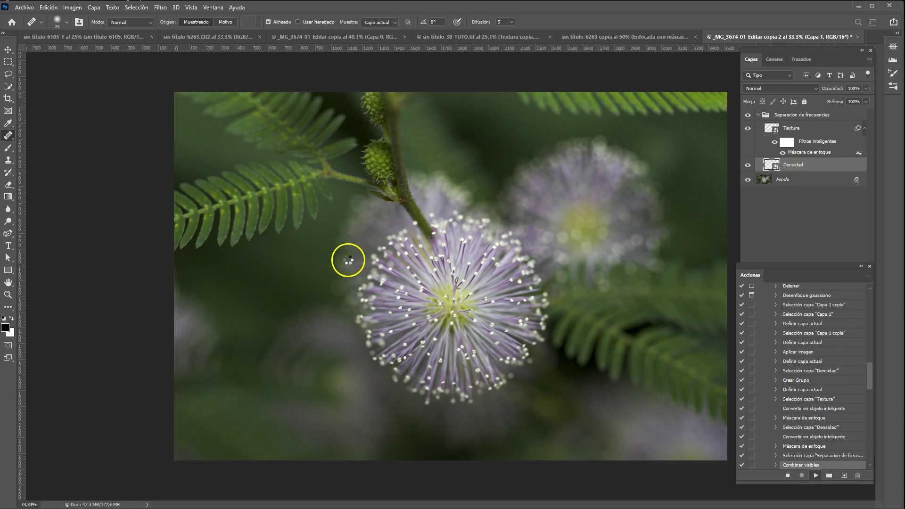
pyautogui.click(421, 245)
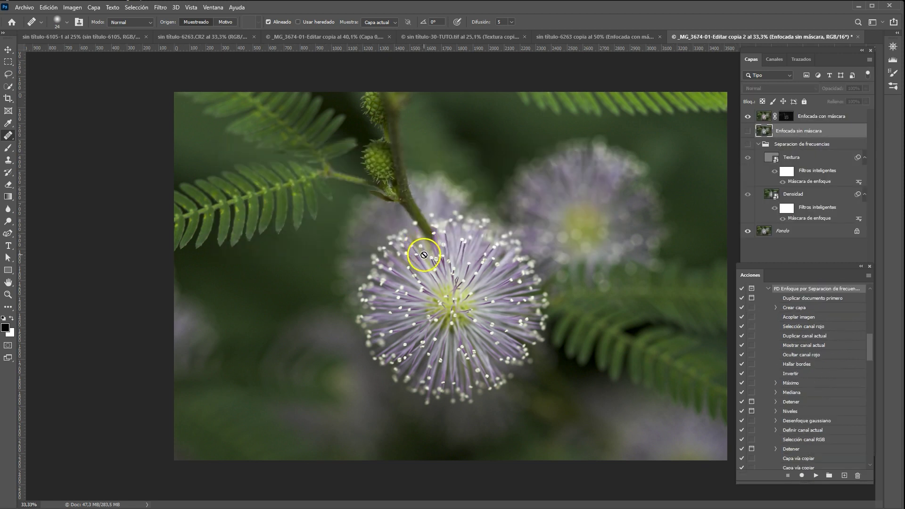
# Step: Zoom the flower to 100% and expand the layers list
pyautogui.click(749, 132)
pyautogui.hotkey('ctrl', '1')
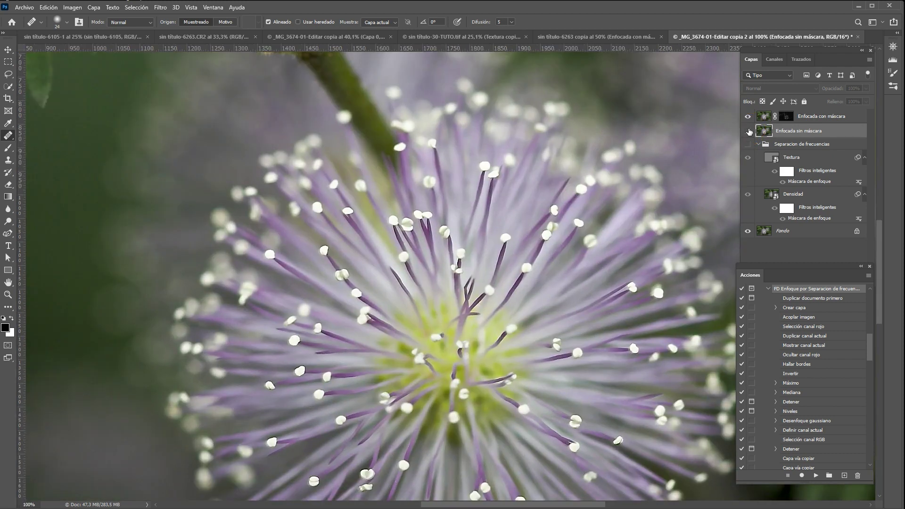
pyautogui.moveTo(536, 323)
pyautogui.mouseDown()
pyautogui.moveTo(487, 208)
pyautogui.moveTo(518, 347)
pyautogui.mouseUp()
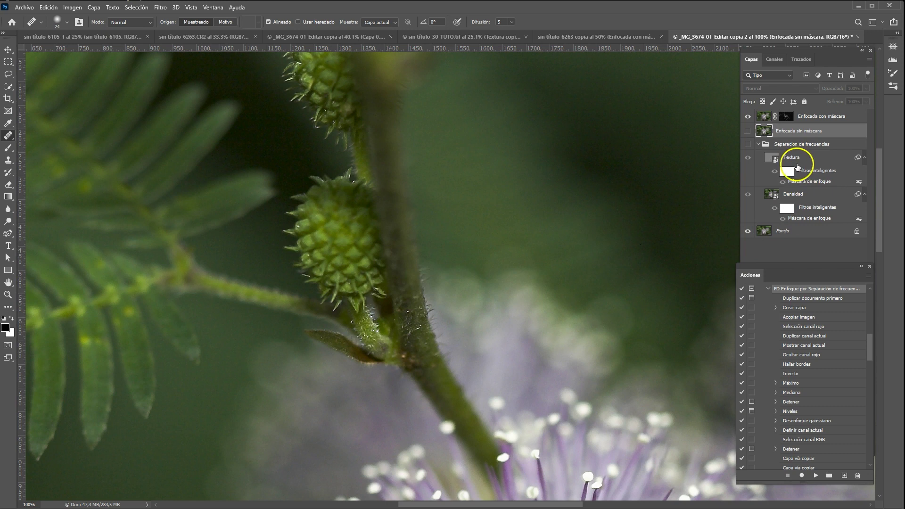
pyautogui.click(750, 118)
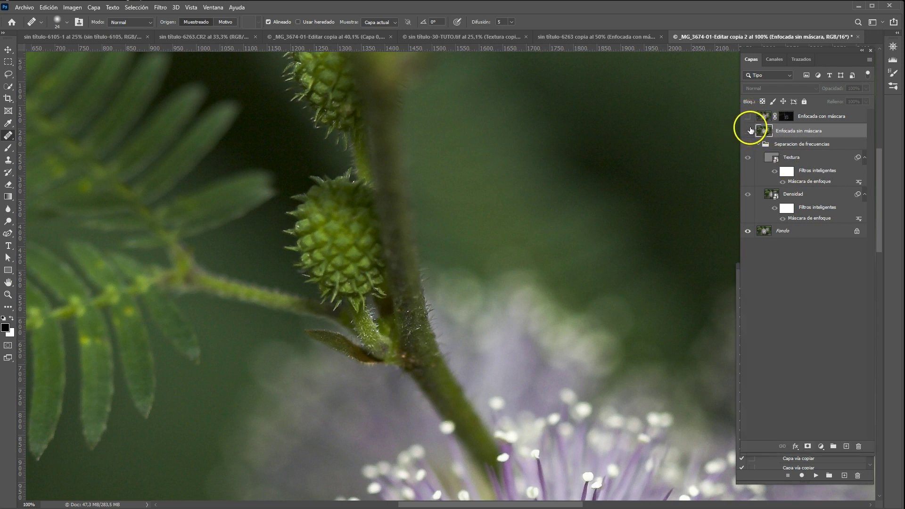
# Step: Compare Enfocada sin máscara on and off, leave it visible, and move to the portrait
pyautogui.click(749, 131)
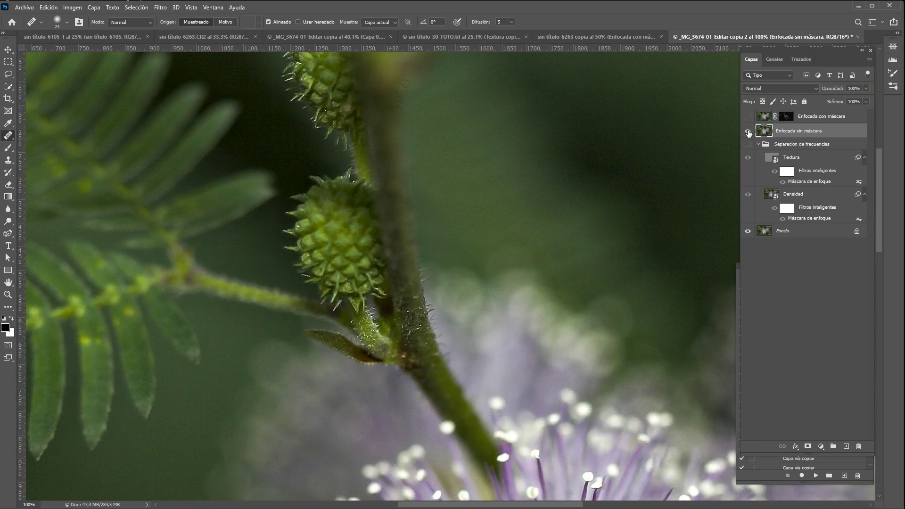
pyautogui.moveTo(541, 420)
pyautogui.mouseDown()
pyautogui.moveTo(577, 208)
pyautogui.moveTo(561, 177)
pyautogui.mouseUp()
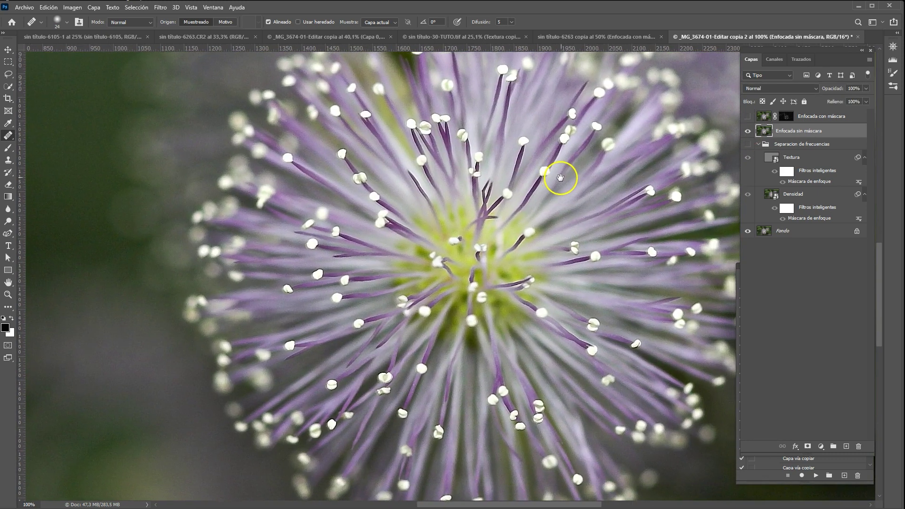
pyautogui.click(748, 132)
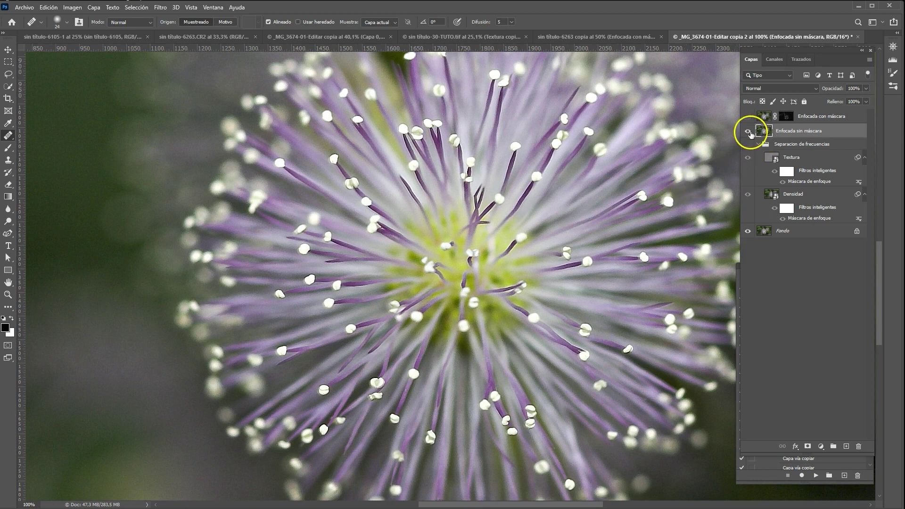
pyautogui.click(748, 131)
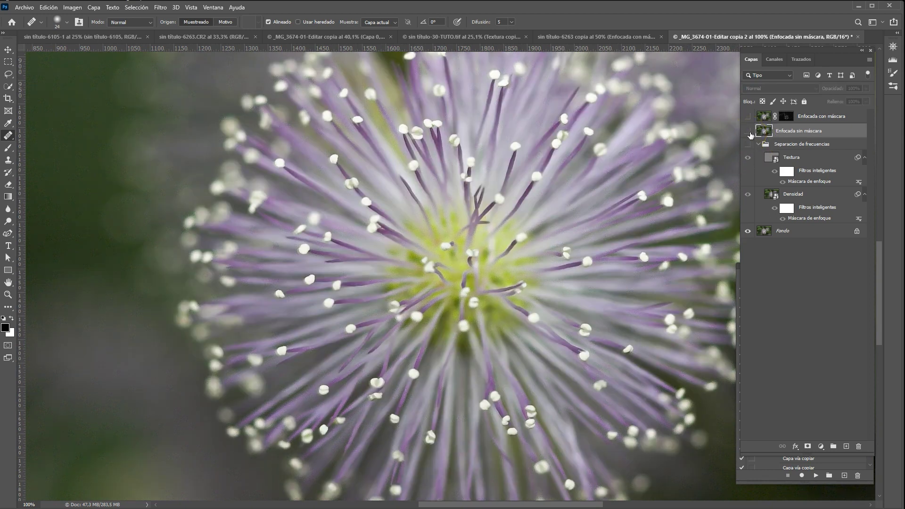
pyautogui.click(748, 132)
pyautogui.click(749, 132)
pyautogui.click(748, 131)
pyautogui.click(749, 132)
pyautogui.click(749, 132)
pyautogui.click(749, 132)
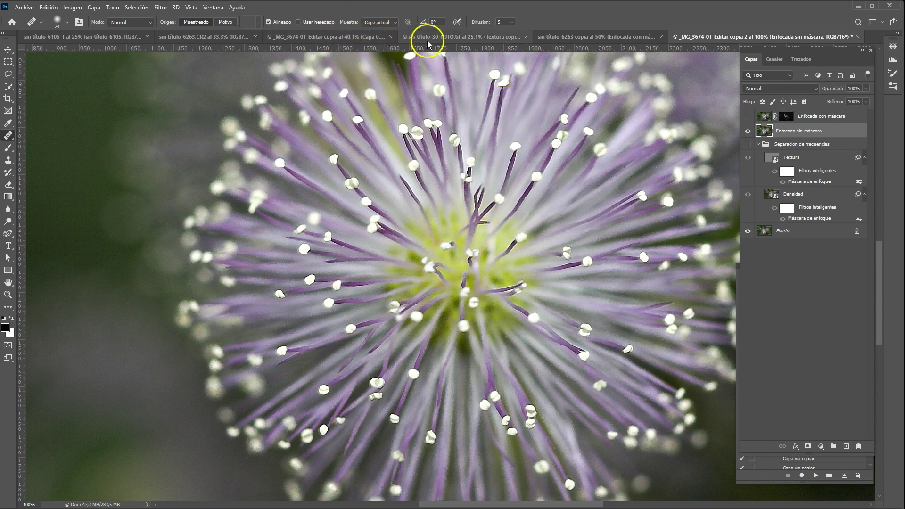
pyautogui.click(450, 37)
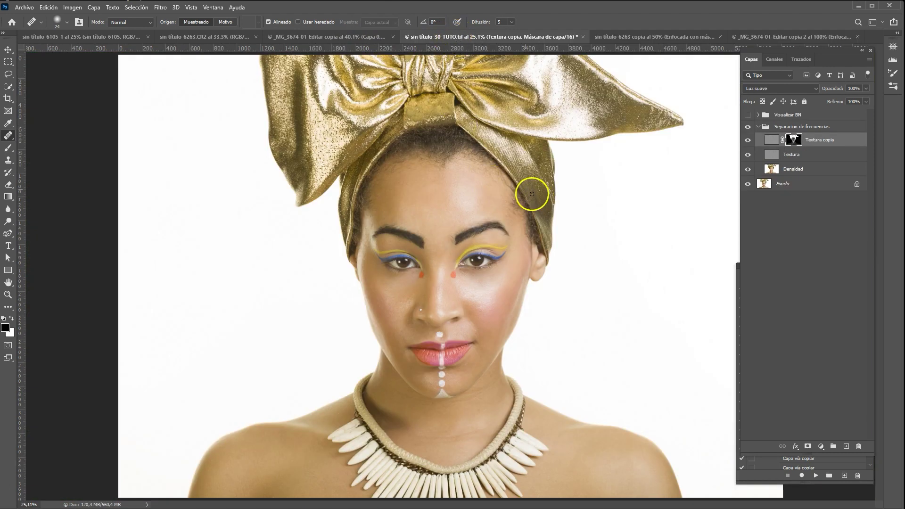
# Step: Zoom the portrait to actual pixels on the eyes and expand the sharpening action's steps
pyautogui.hotkey('ctrl', '+')
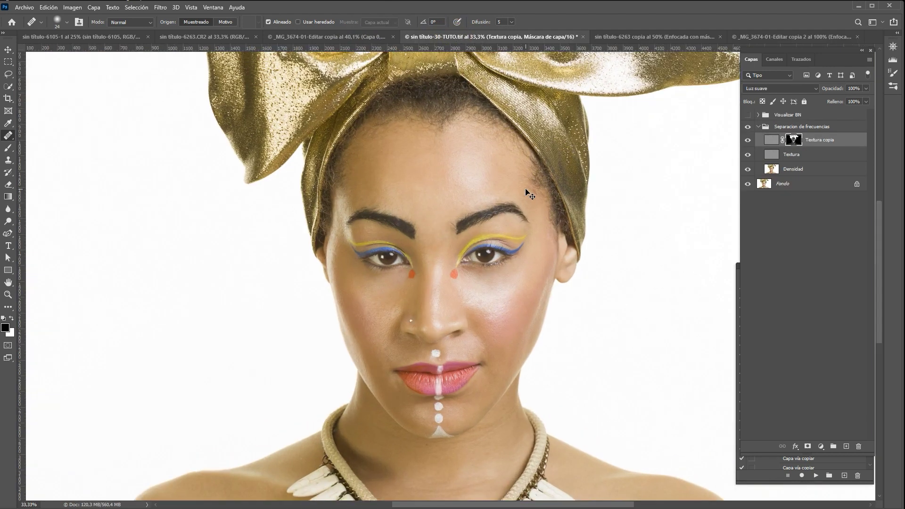
pyautogui.hotkey('ctrl', '+')
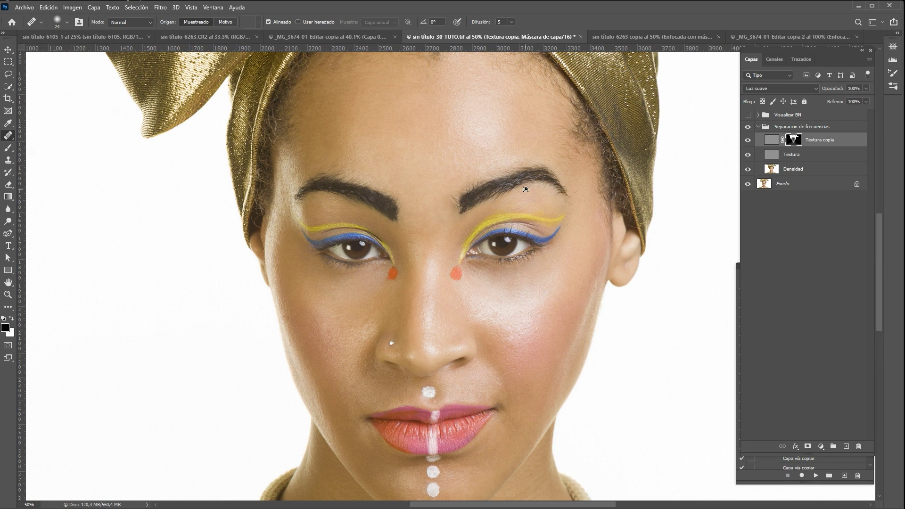
pyautogui.moveTo(525, 189); pyautogui.dragTo(404, 173)
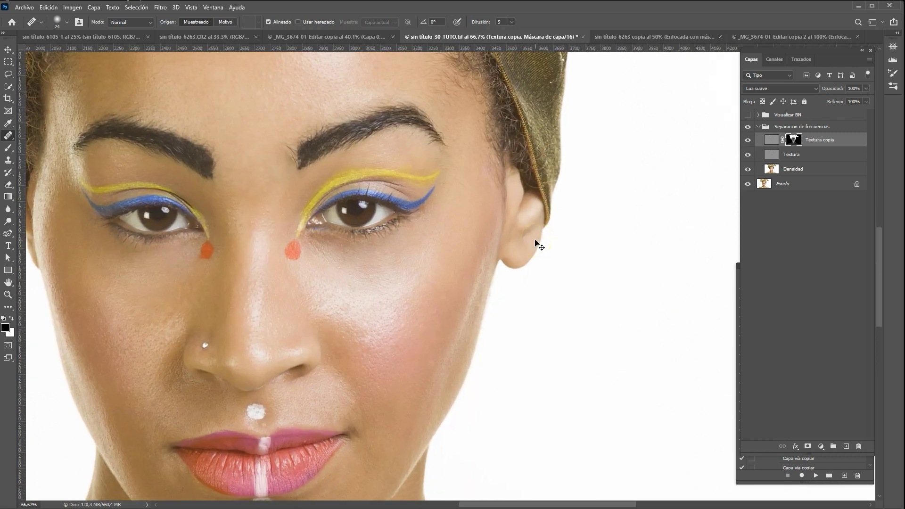
pyautogui.hotkey('ctrl', '+')
pyautogui.moveTo(432, 244)
pyautogui.mouseDown()
pyautogui.moveTo(658, 190)
pyautogui.moveTo(650, 247)
pyautogui.mouseUp()
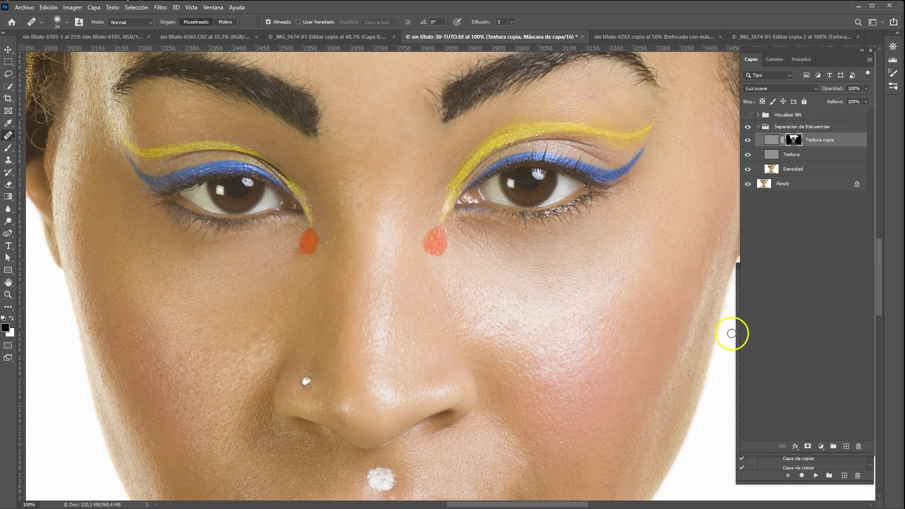
pyautogui.click(770, 469)
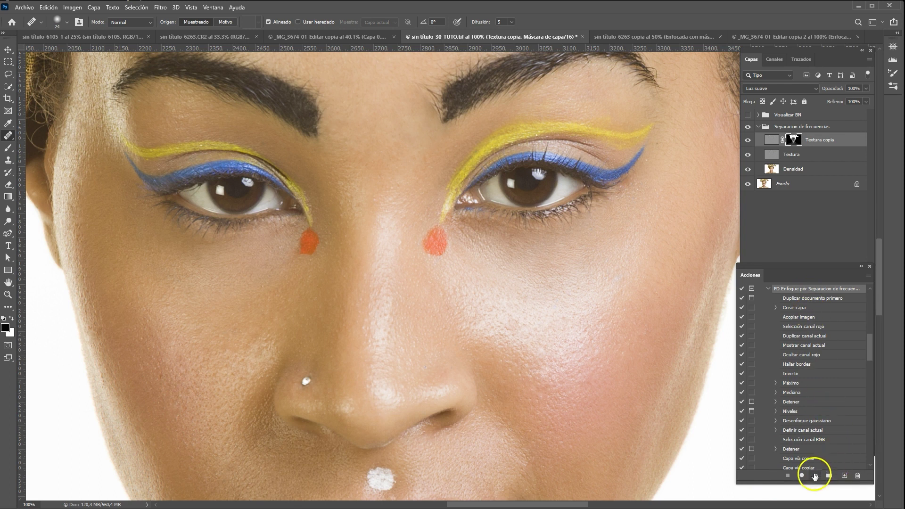
# Step: Run the sharpening action on a duplicate of the portrait, setting the Levels black point to 9
pyautogui.click(815, 476)
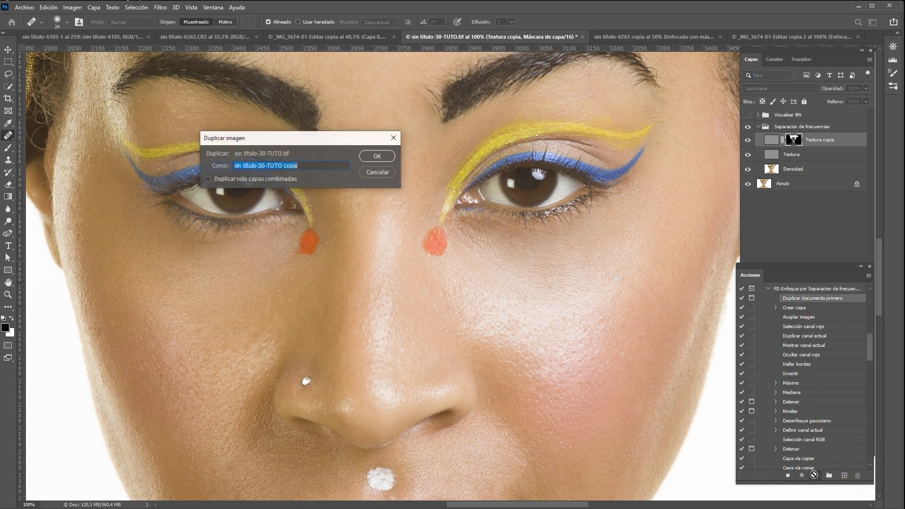
pyautogui.press('Return')
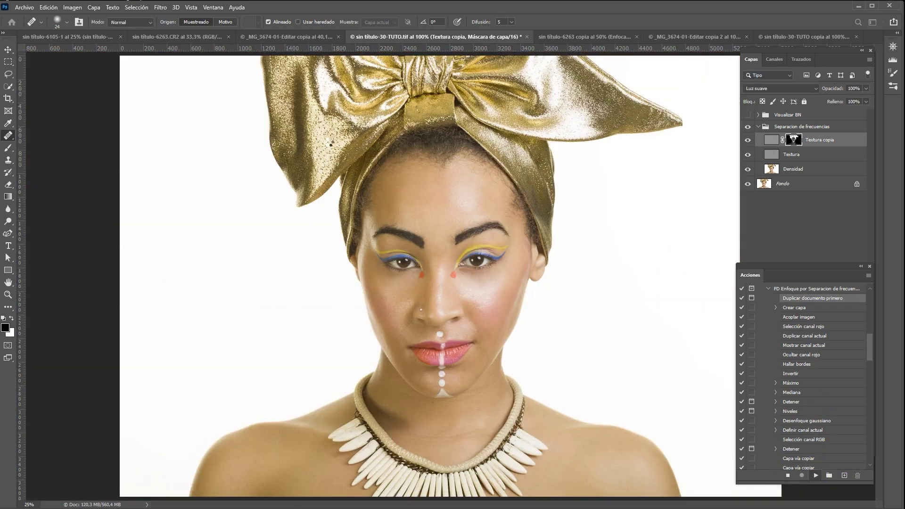
pyautogui.press('Return')
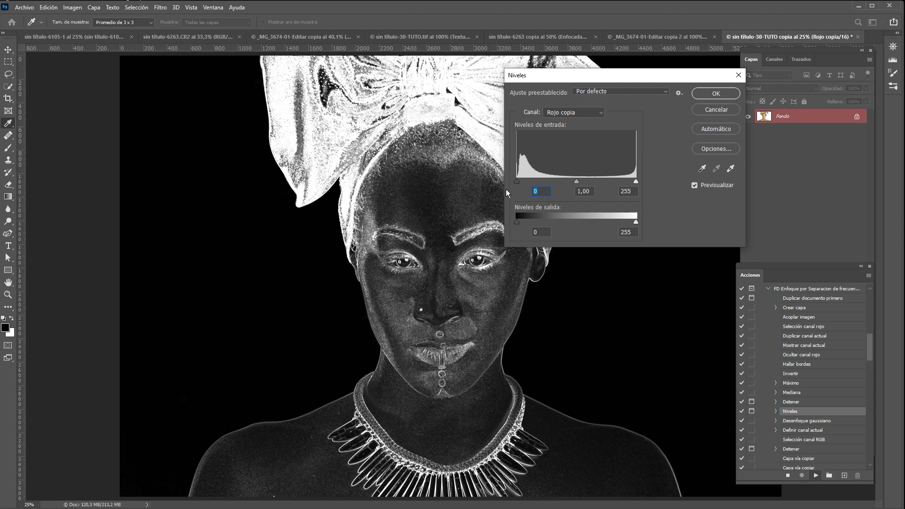
pyautogui.write('9')
pyautogui.click(516, 179)
pyautogui.click(660, 118)
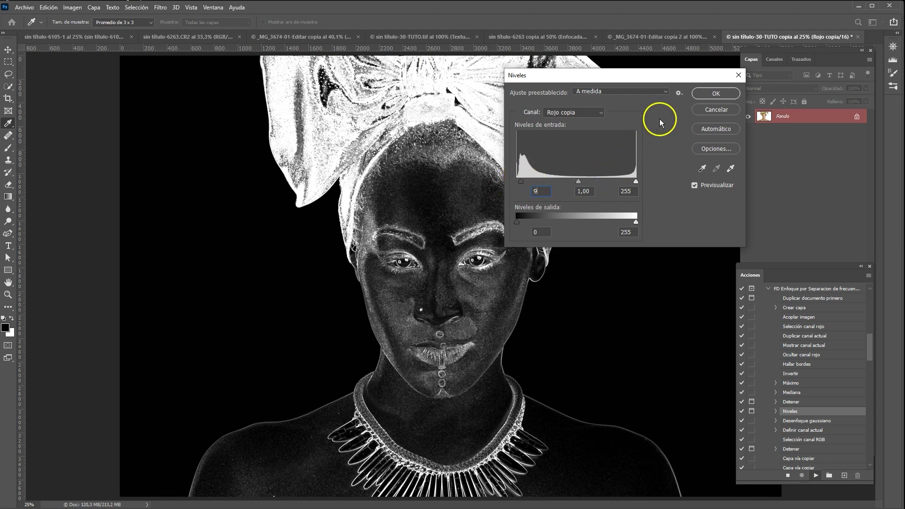
pyautogui.click(698, 94)
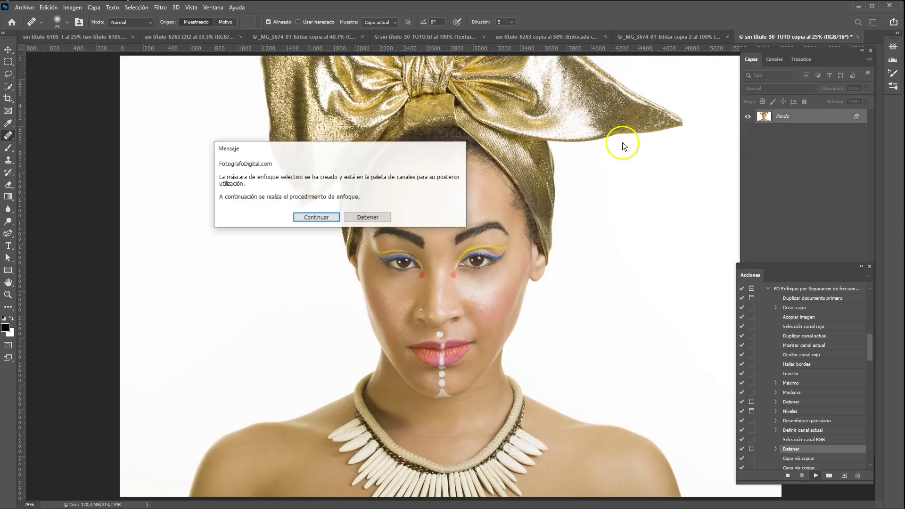
# Step: Continue the action through the sharpening-mask message and Gaussian blur step to completion
pyautogui.click(320, 220)
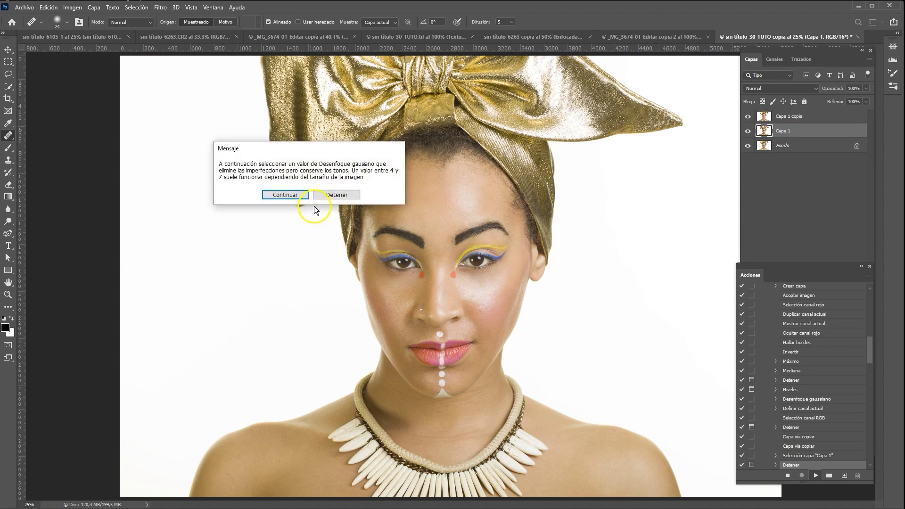
pyautogui.click(294, 193)
pyautogui.click(203, 77)
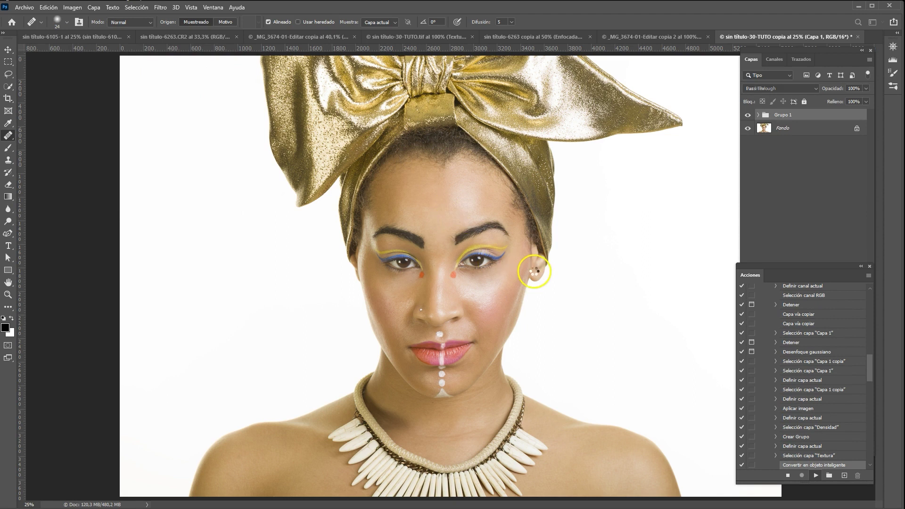
pyautogui.press('Return')
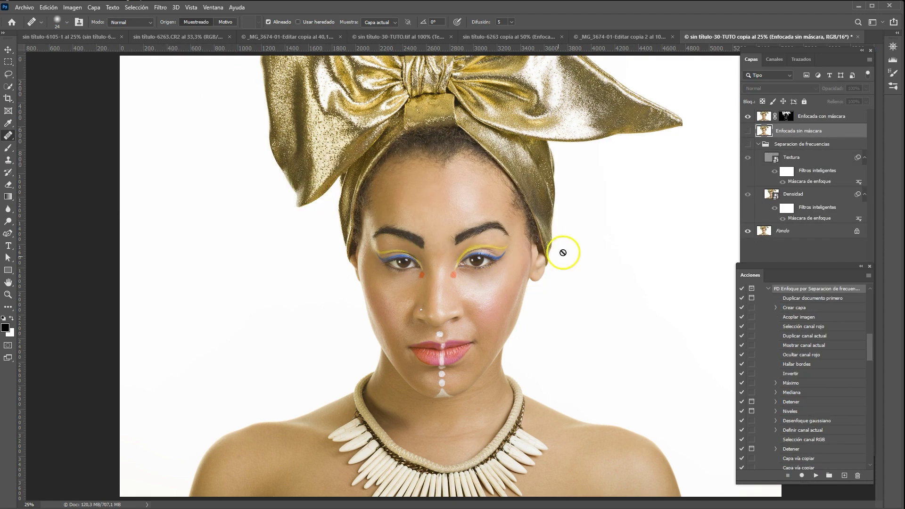
# Step: At 100% zoom, compare the Enfocada con máscara layer on and off, then hide it
pyautogui.hotkey('ctrl', '1')
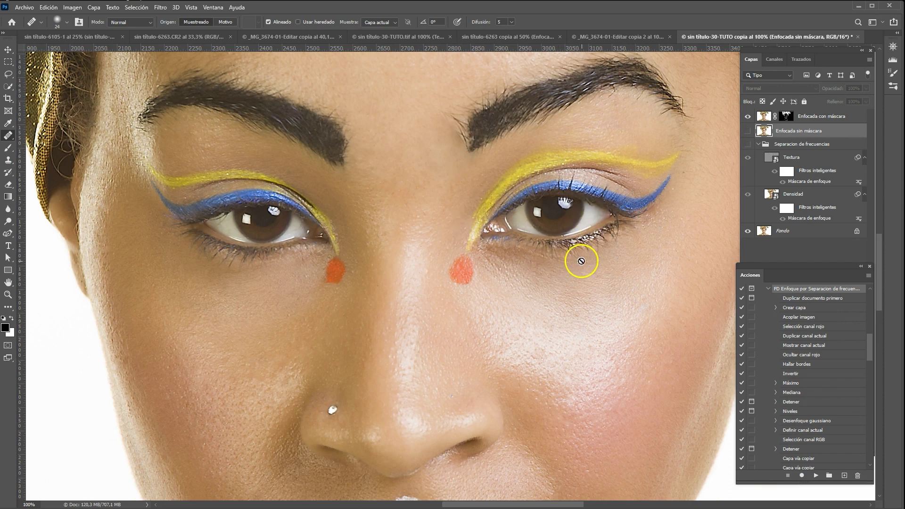
pyautogui.moveTo(583, 324); pyautogui.dragTo(572, 239)
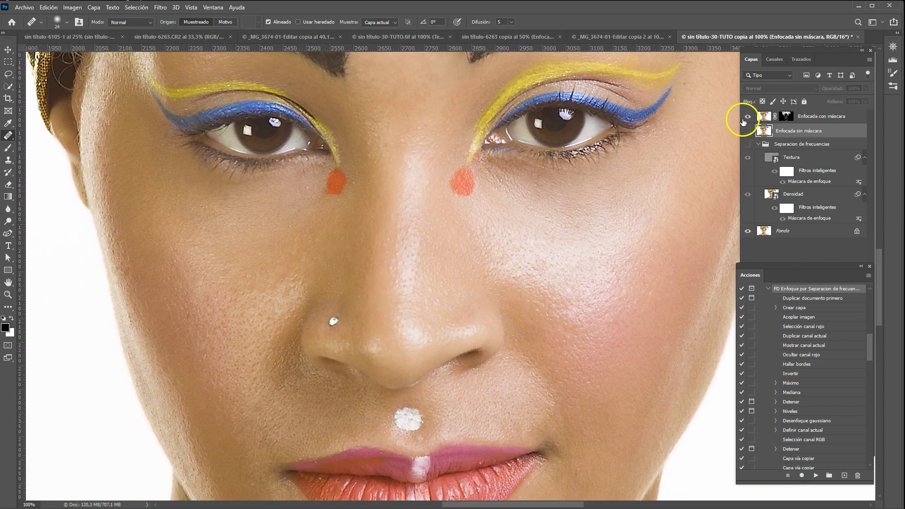
pyautogui.click(746, 117)
pyautogui.click(747, 116)
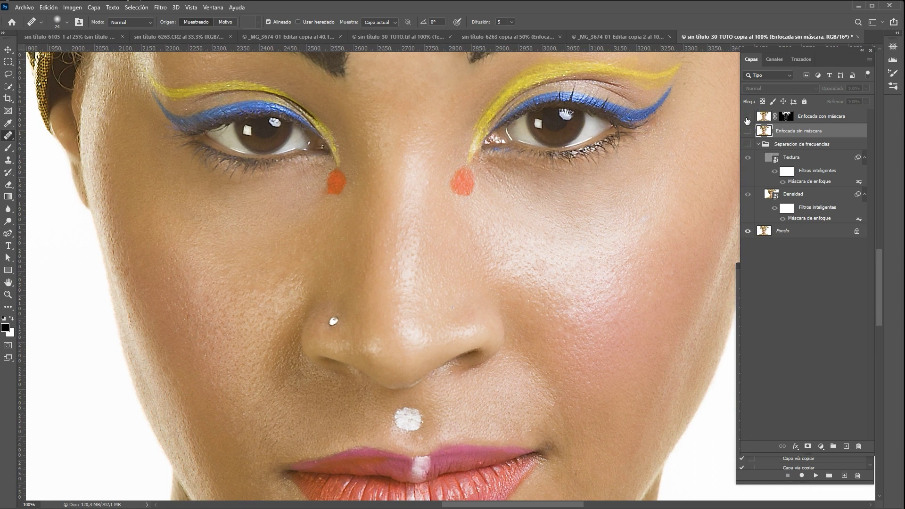
pyautogui.click(747, 117)
pyautogui.click(746, 118)
pyautogui.moveTo(645, 171); pyautogui.dragTo(439, 401)
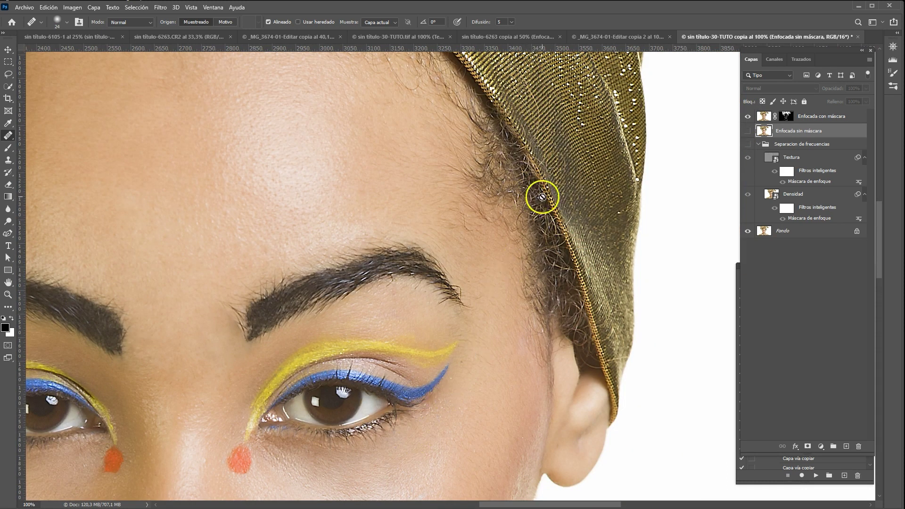
pyautogui.click(747, 118)
pyautogui.click(747, 117)
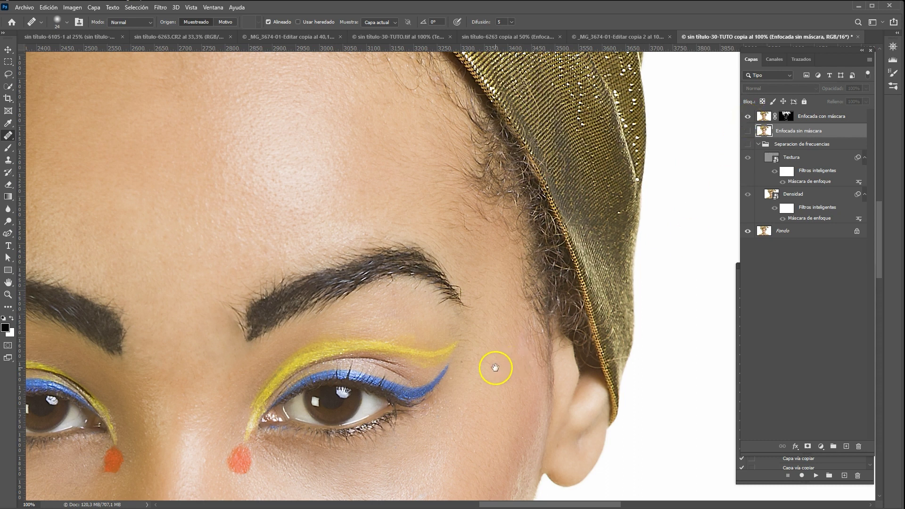
pyautogui.moveTo(456, 305); pyautogui.dragTo(631, 44)
pyautogui.moveTo(533, 224)
pyautogui.mouseDown()
pyautogui.moveTo(571, 182)
pyautogui.moveTo(606, 111)
pyautogui.mouseUp()
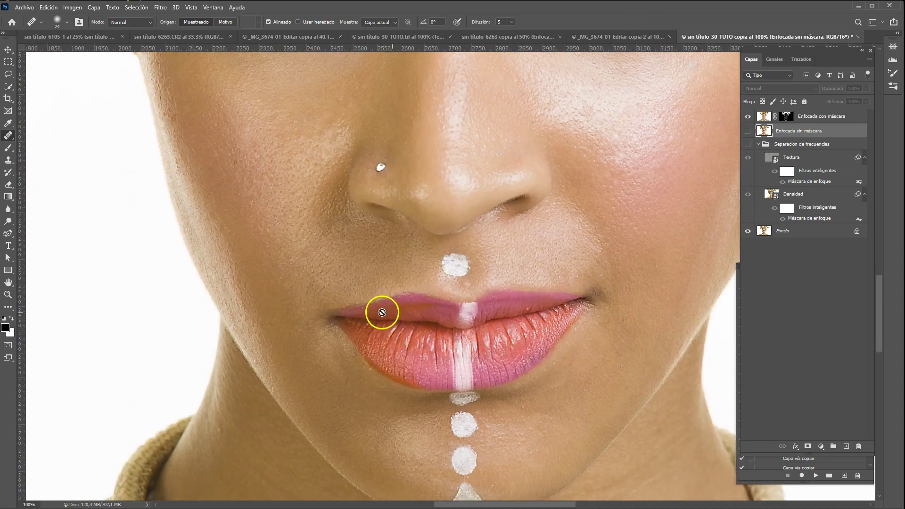
pyautogui.click(747, 117)
pyautogui.moveTo(632, 151)
pyautogui.mouseDown()
pyautogui.moveTo(468, 404)
pyautogui.moveTo(536, 385)
pyautogui.mouseUp()
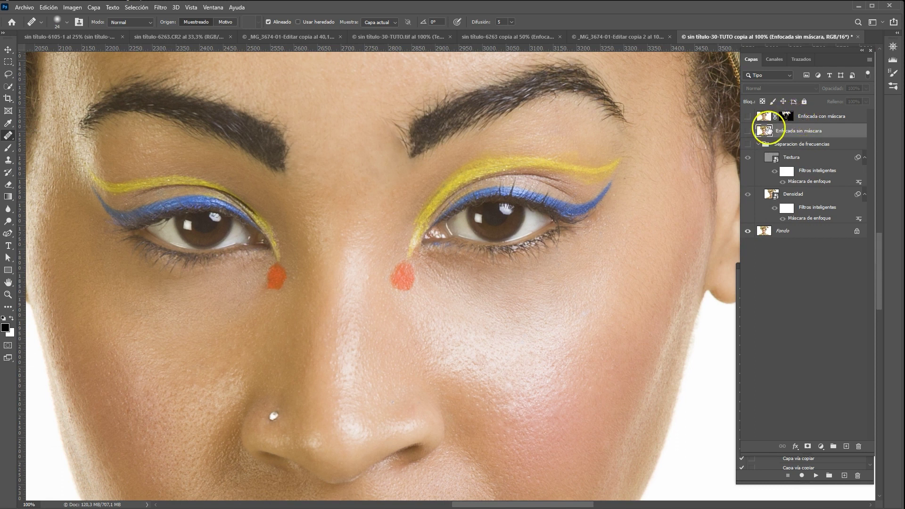
# Step: Show the Enfocada sin máscara layer and compare it on and off over the eyes and lips
pyautogui.click(746, 133)
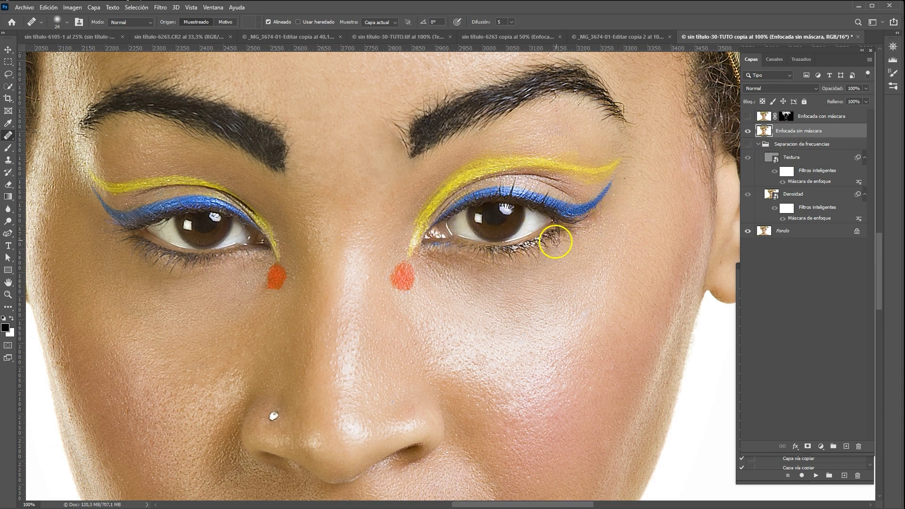
pyautogui.moveTo(650, 172); pyautogui.dragTo(674, 262)
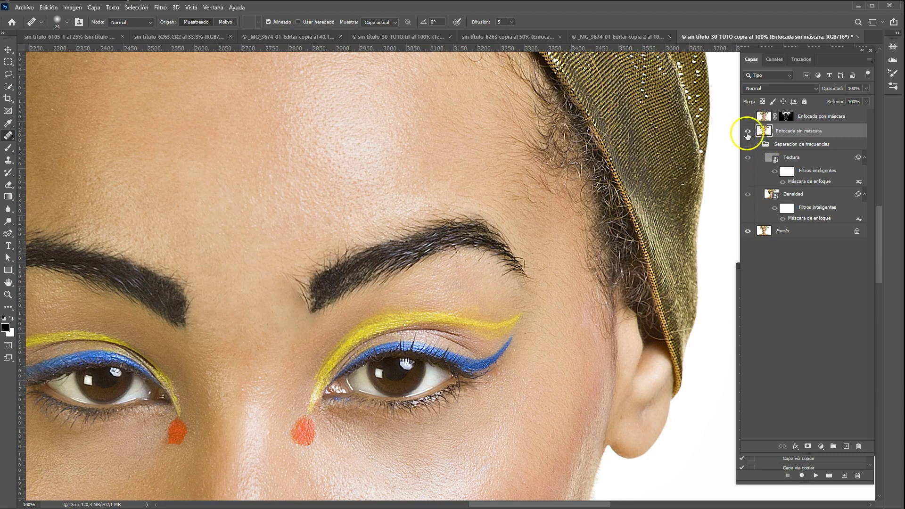
pyautogui.moveTo(505, 412); pyautogui.dragTo(646, 115)
pyautogui.moveTo(525, 228); pyautogui.dragTo(610, 201)
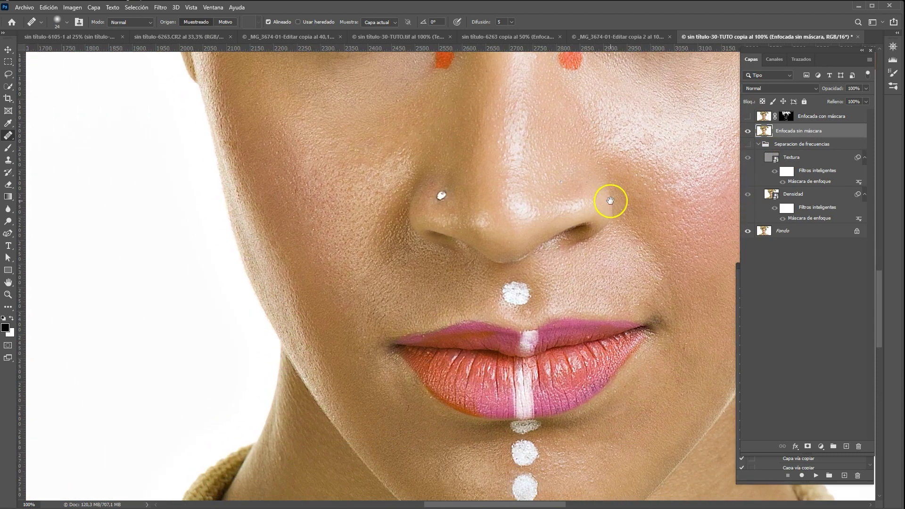
pyautogui.click(746, 132)
pyautogui.click(746, 132)
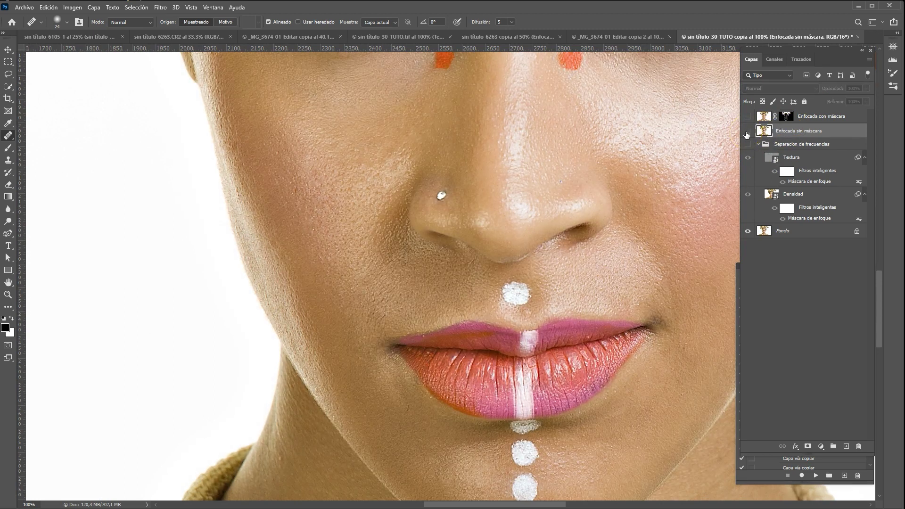
pyautogui.click(746, 131)
pyautogui.click(747, 131)
pyautogui.moveTo(603, 176); pyautogui.dragTo(514, 394)
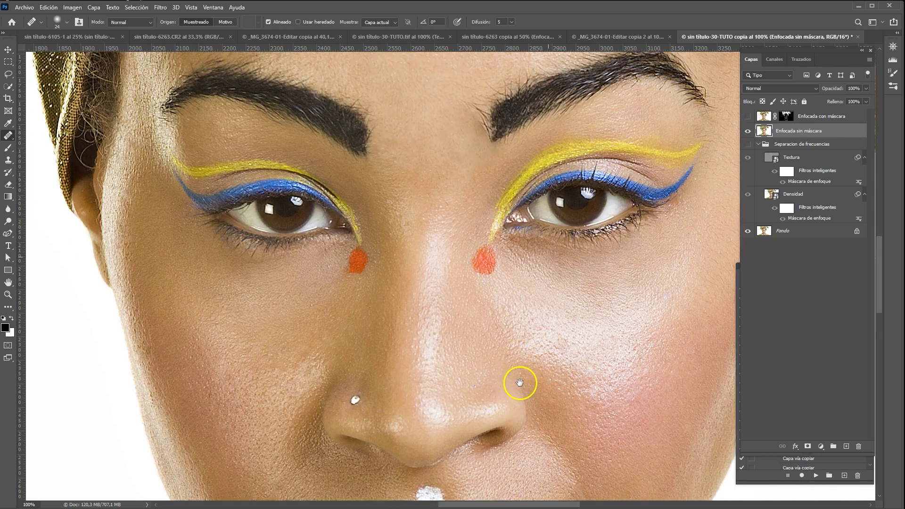
pyautogui.moveTo(580, 299); pyautogui.dragTo(559, 289)
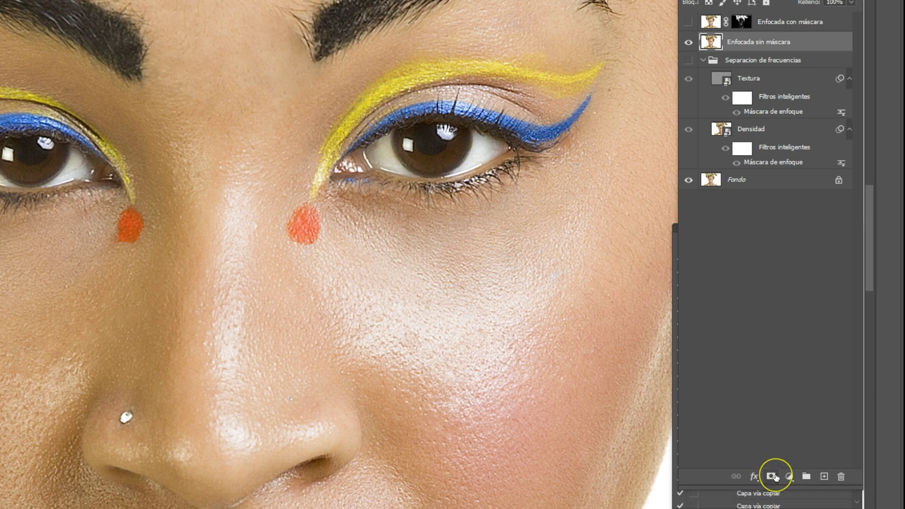
# Step: Give Enfocada sin máscara a black mask and paint sharpening back along the hairline with a 109 px soft brush
pyautogui.keyDown('alt'); pyautogui.click(772, 476); pyautogui.keyUp('alt')
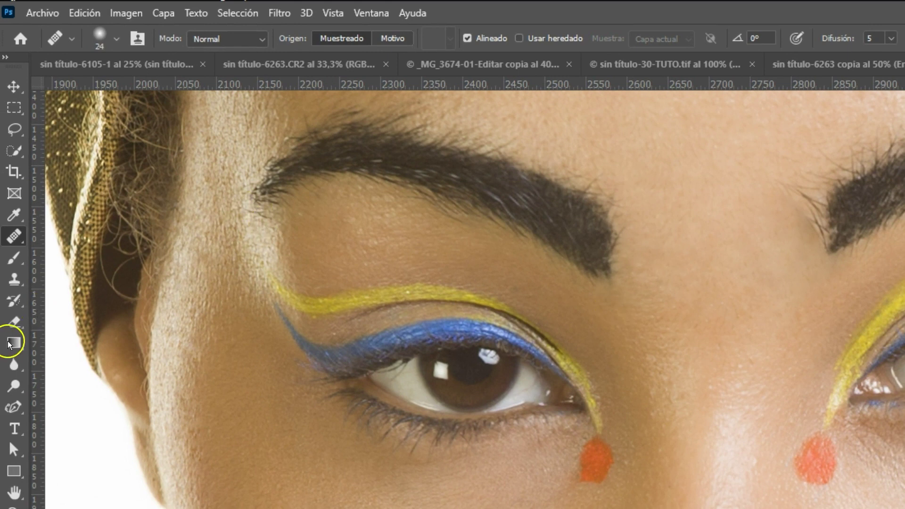
pyautogui.click(14, 258)
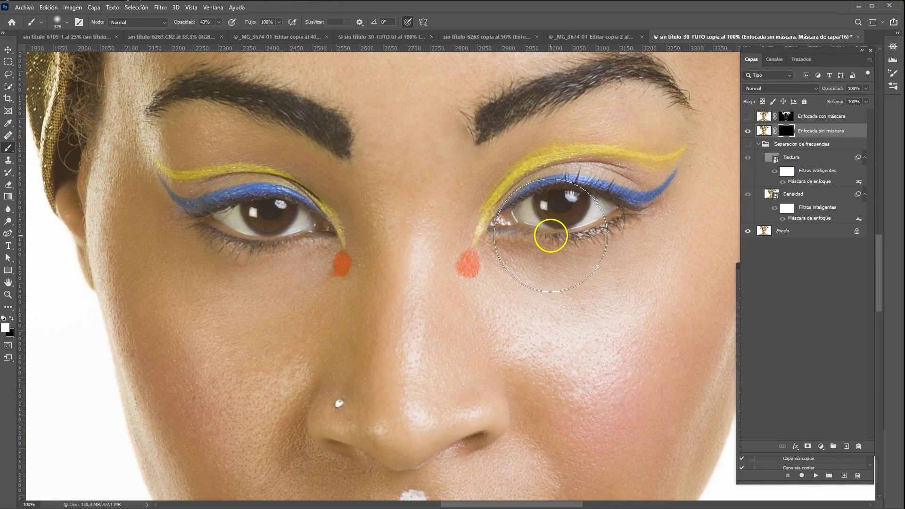
pyautogui.moveTo(560, 255)
pyautogui.mouseDown()
pyautogui.moveTo(563, 268)
pyautogui.moveTo(553, 264)
pyautogui.mouseUp()
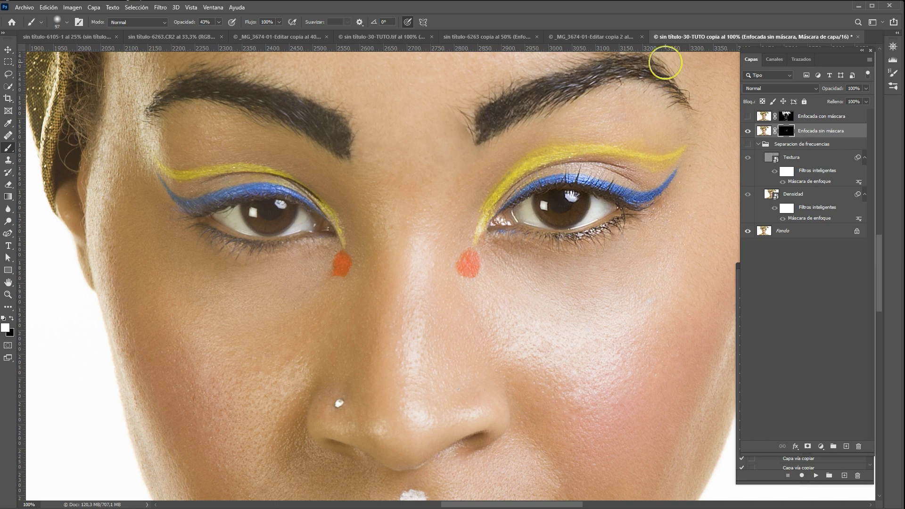
pyautogui.moveTo(666, 57); pyautogui.dragTo(578, 243)
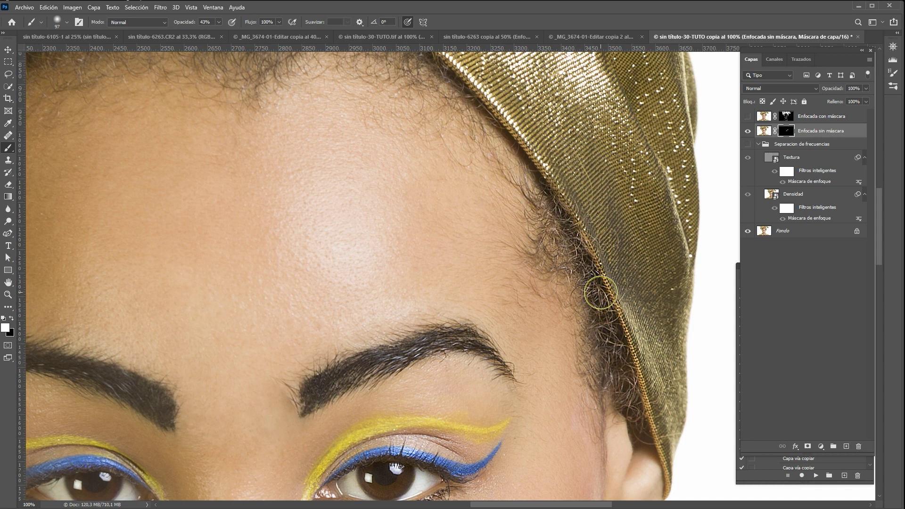
pyautogui.moveTo(610, 309)
pyautogui.mouseDown()
pyautogui.moveTo(650, 414)
pyautogui.moveTo(610, 347)
pyautogui.mouseUp()
pyautogui.moveTo(554, 411); pyautogui.dragTo(632, 216)
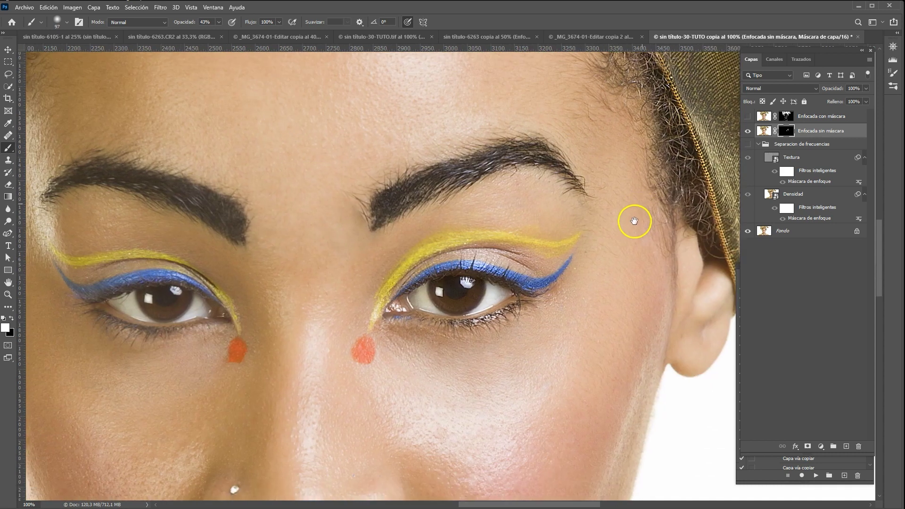
pyautogui.hscroll(-2, 528, 348)
pyautogui.hscroll(-4, 527, 349)
pyautogui.scroll(-1, 528, 348)
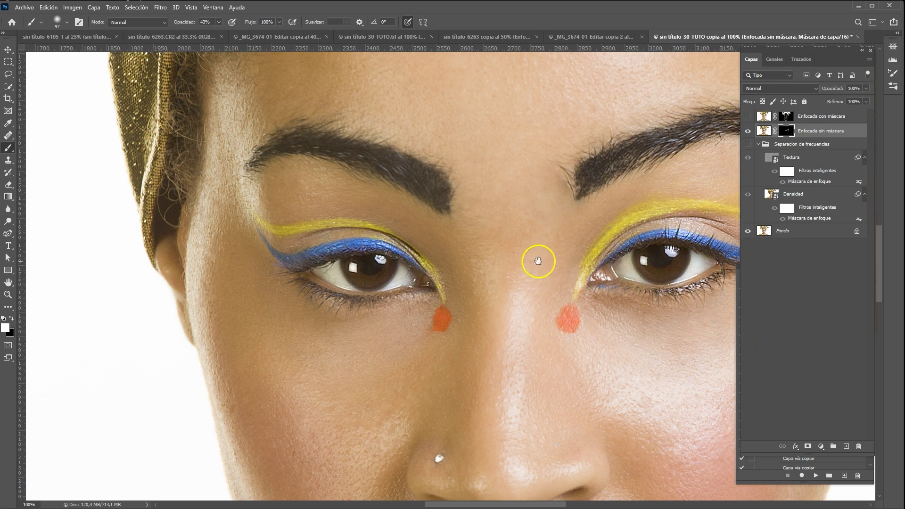
pyautogui.moveTo(538, 261); pyautogui.dragTo(598, 439)
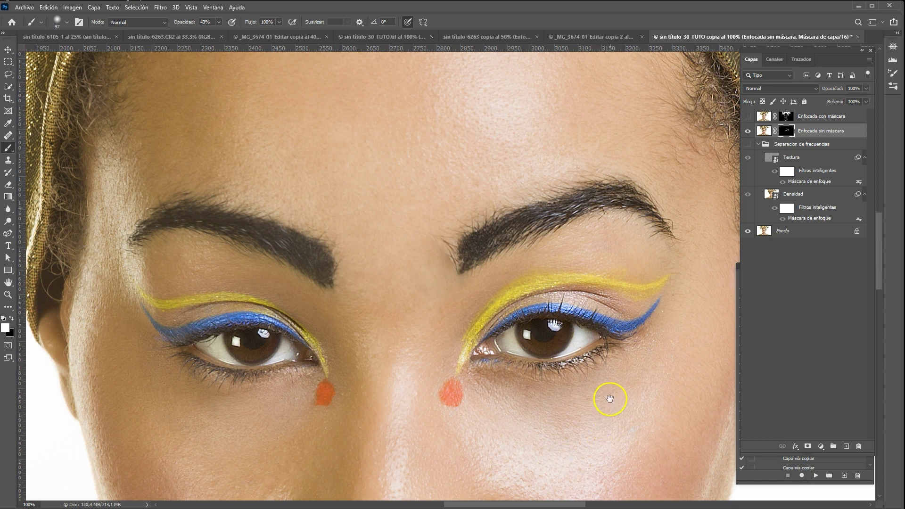